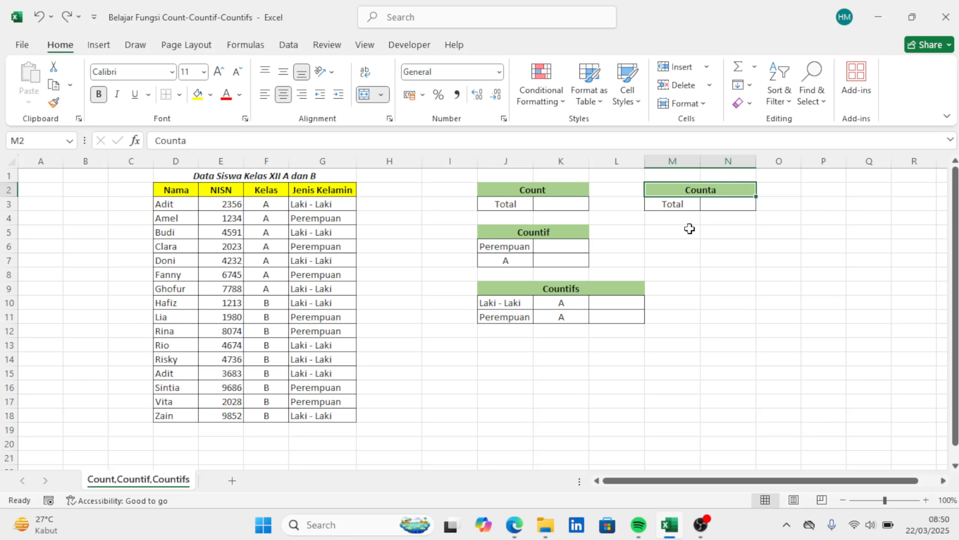
Step: Examine the Countif and Countifs tables, including their gender and class criteria cells
click(553, 234)
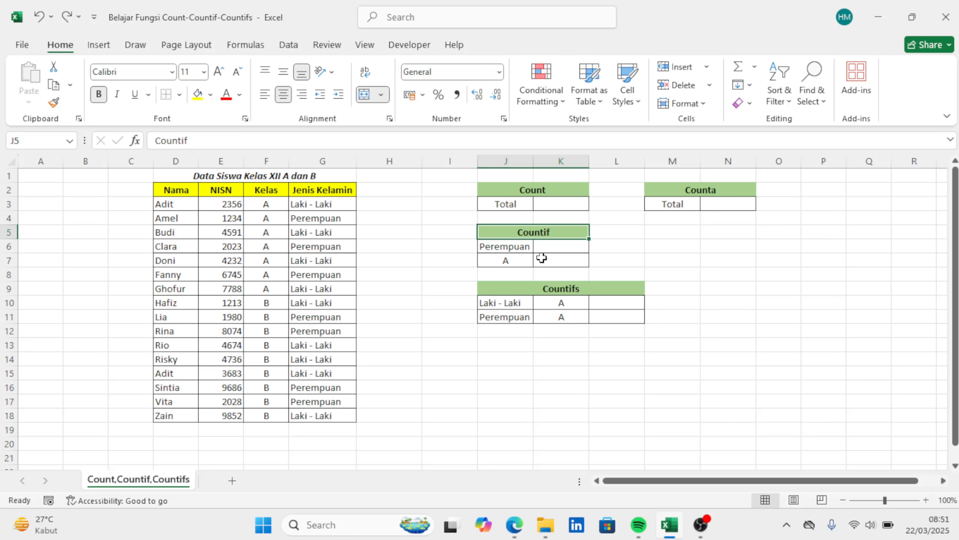
click(520, 245)
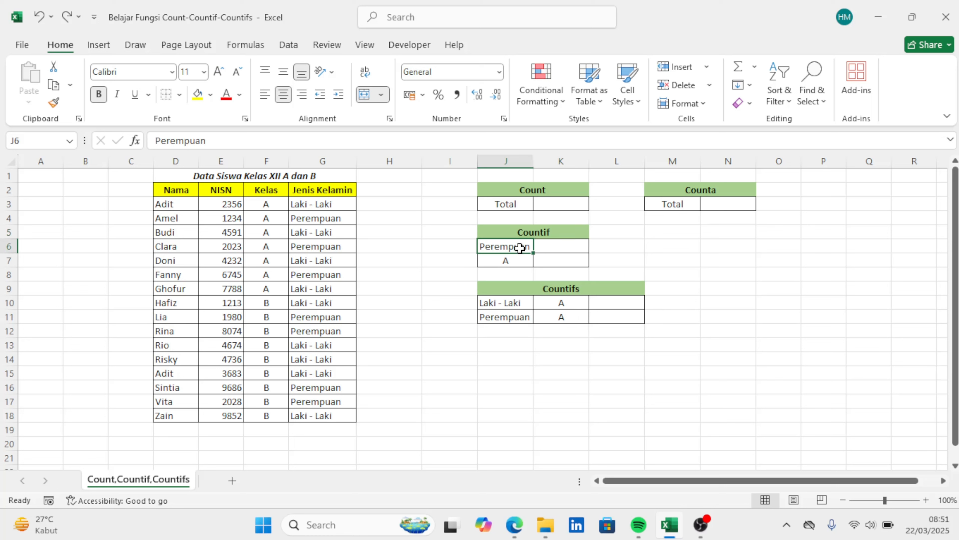
click(520, 261)
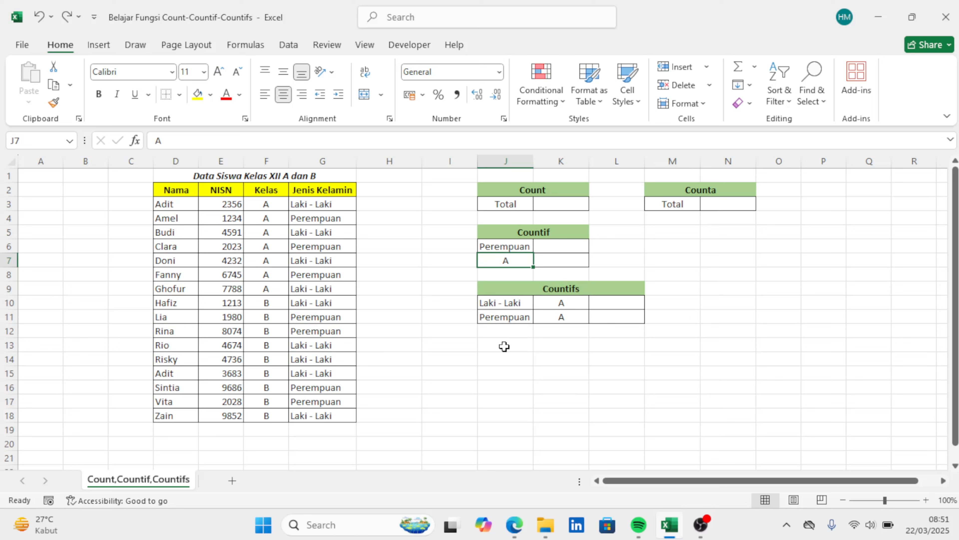
click(535, 287)
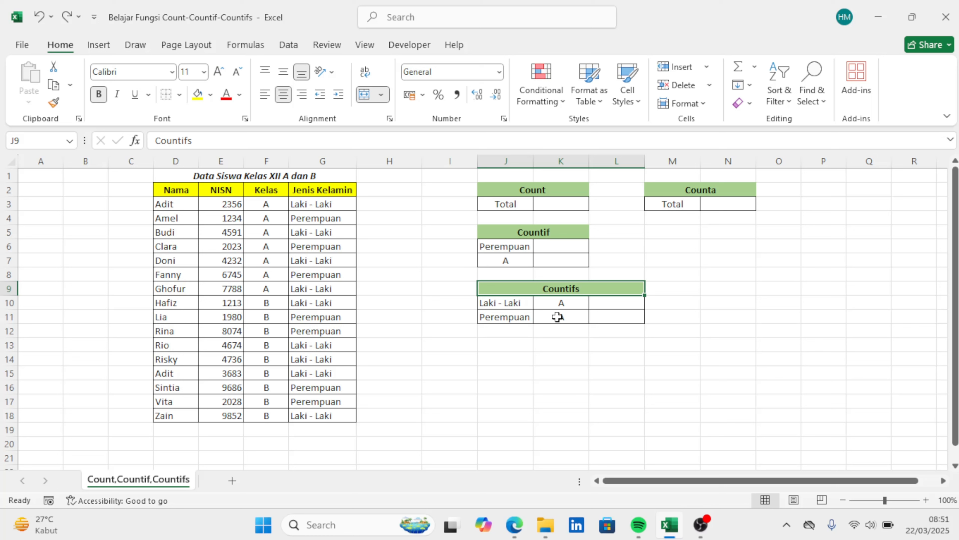
click(515, 304)
click(548, 302)
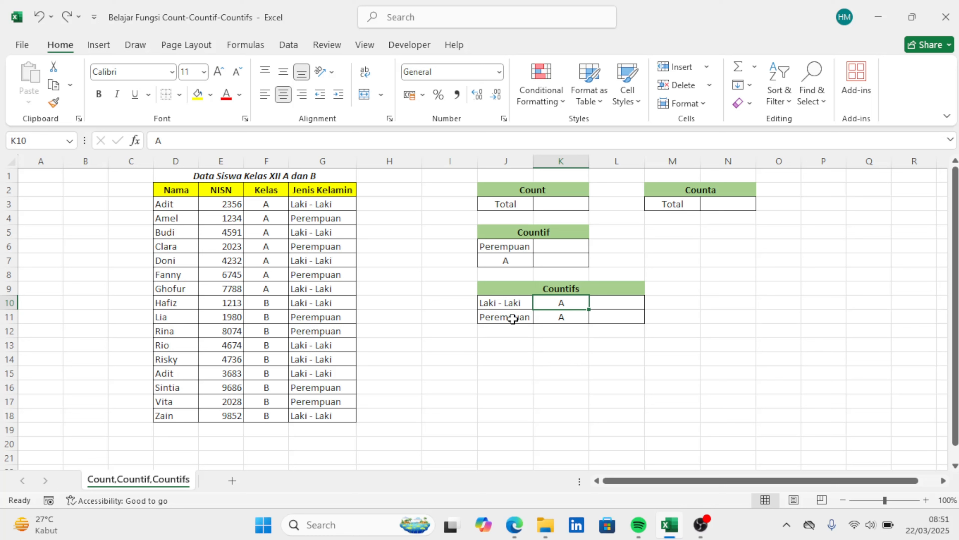
click(512, 318)
click(568, 316)
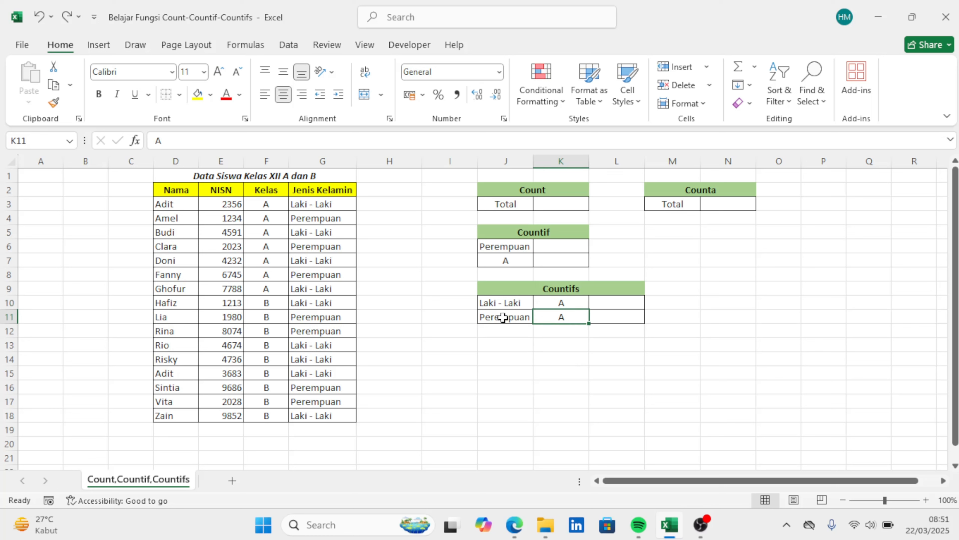
click(572, 288)
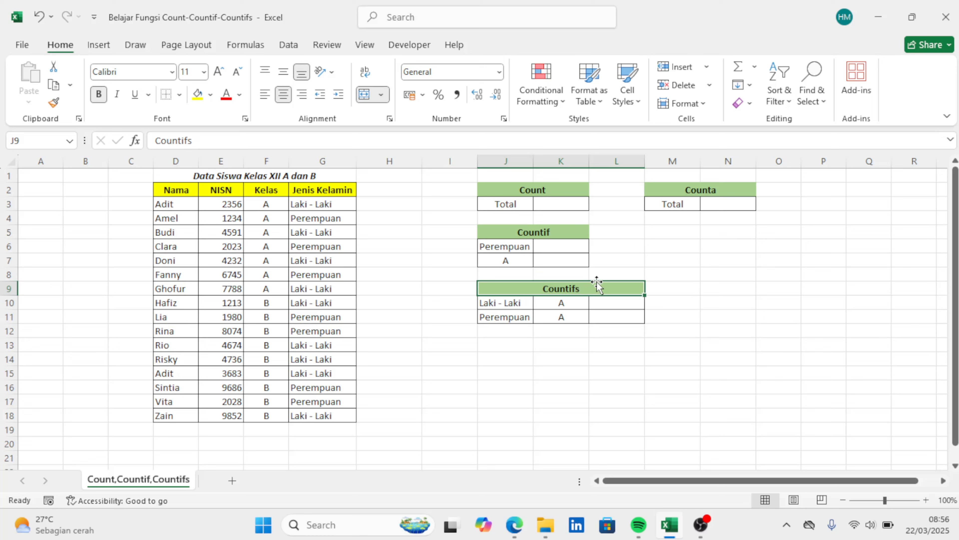
Step: Count the numeric NISN entries in K3 with the formula =COUNT(E3:E18)
click(552, 204)
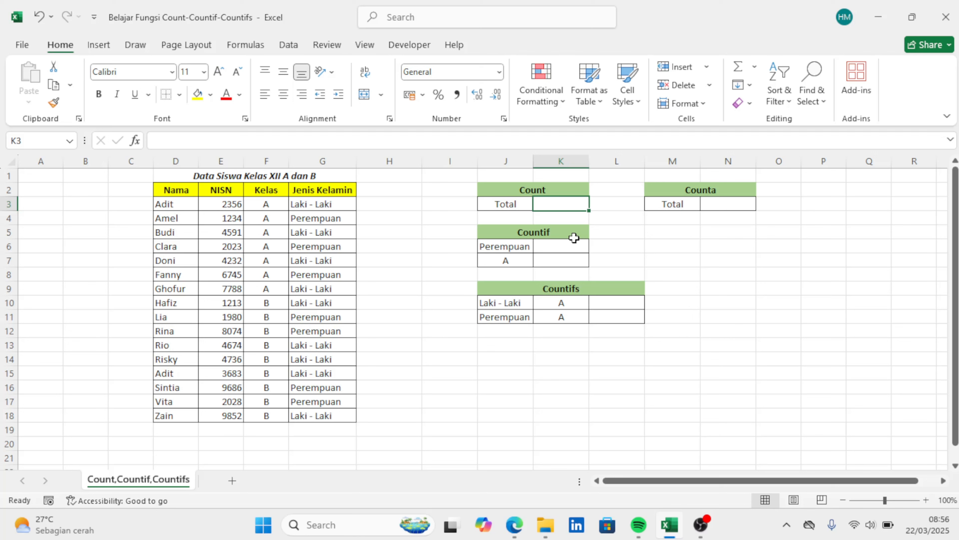
text(=cou)
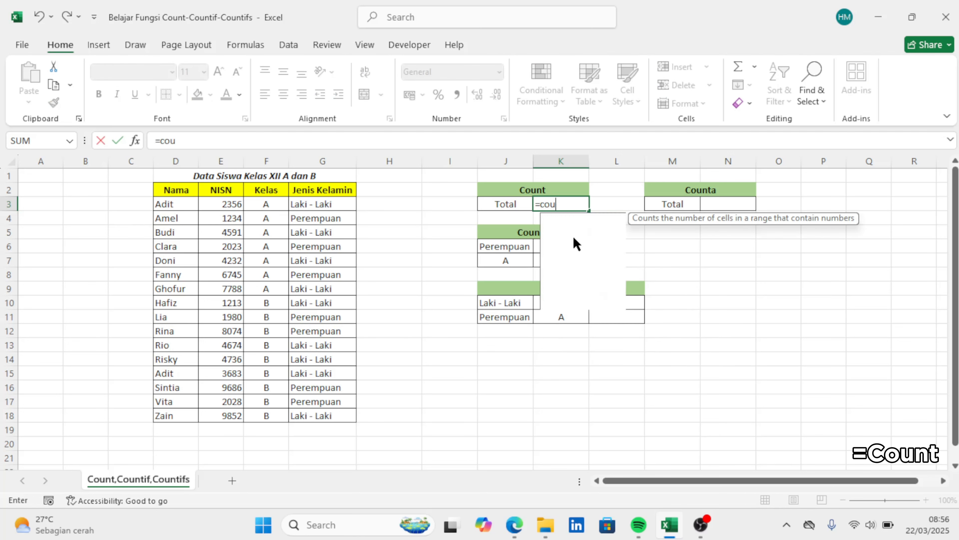
text(nt()
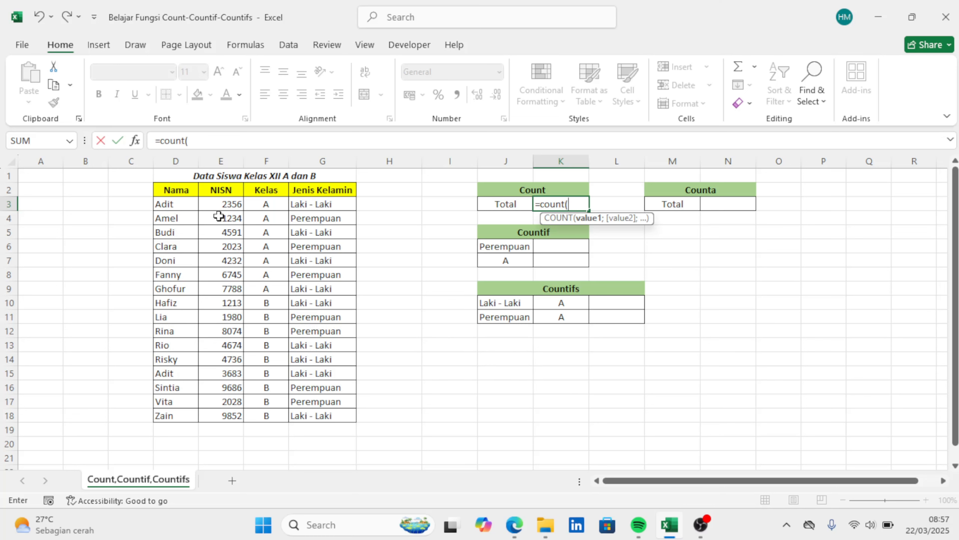
drag(225, 205, 222, 416)
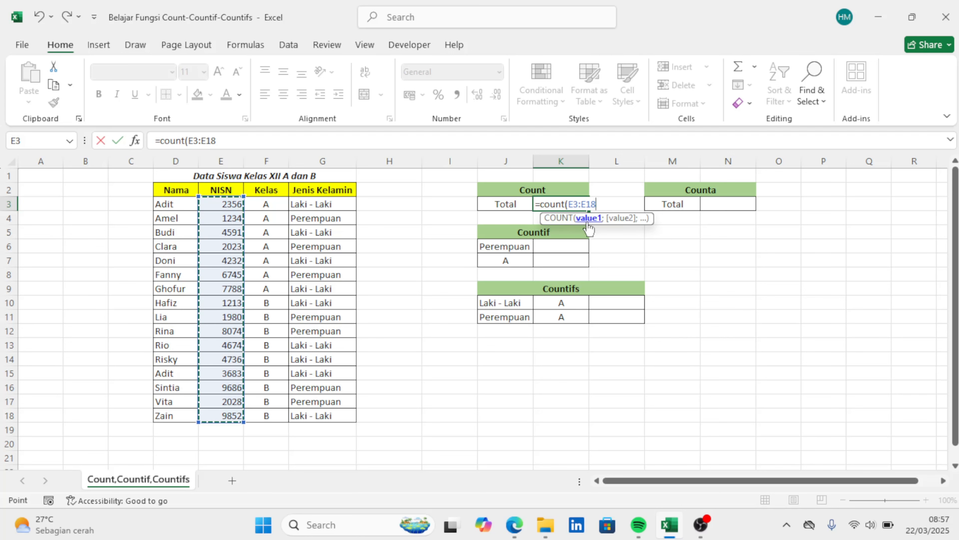
text())
key(Return)
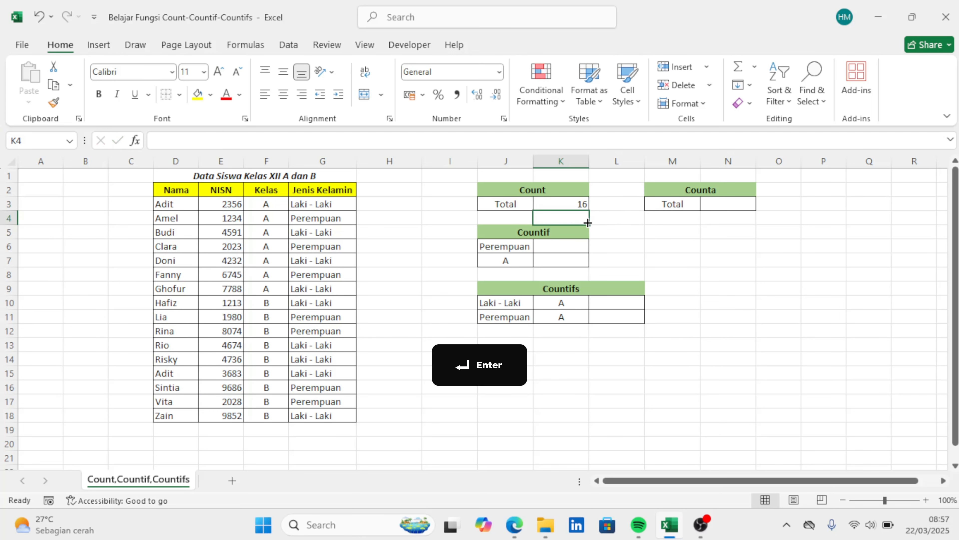
click(549, 200)
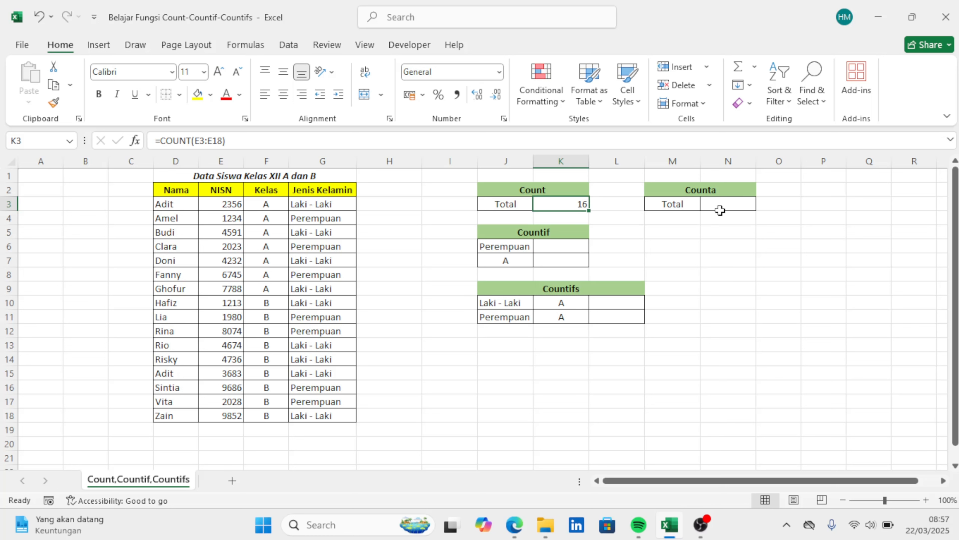
Step: Count the filled Nama cells in N3 with the formula =COUNTA(D3:D18)
click(710, 208)
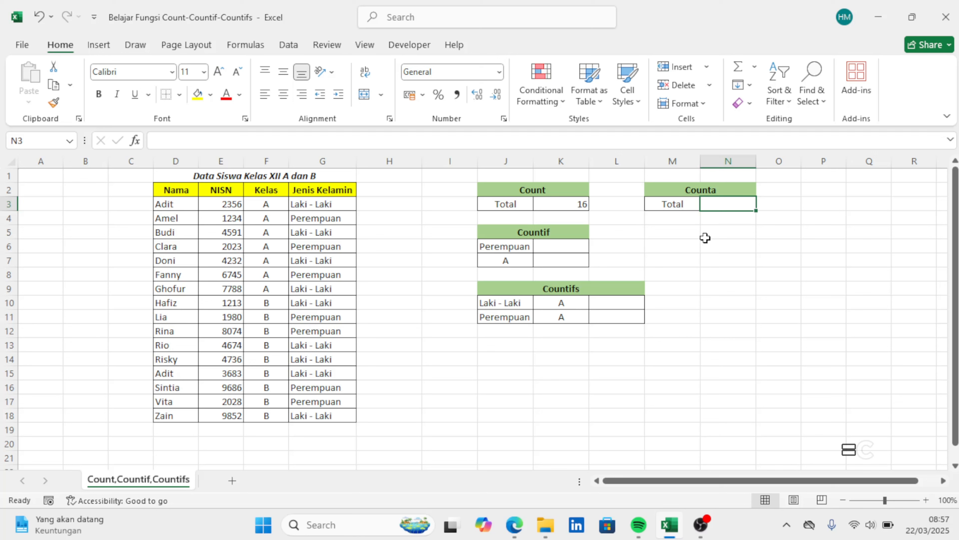
text(=c)
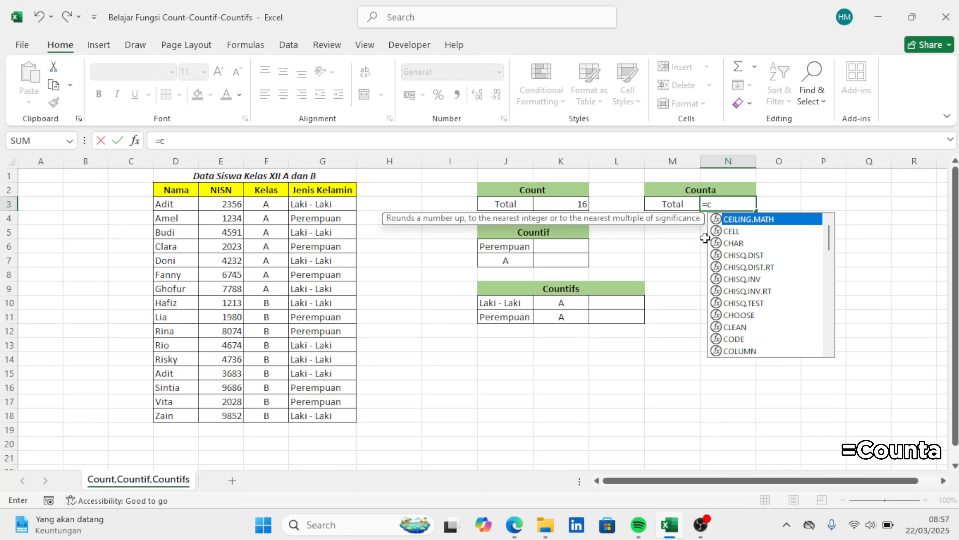
text(ounta()
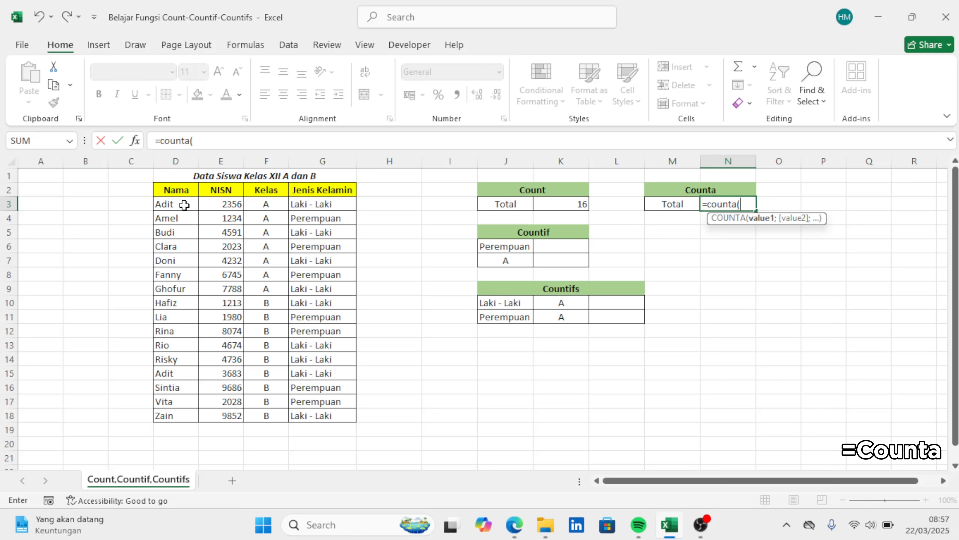
drag(175, 206, 175, 416)
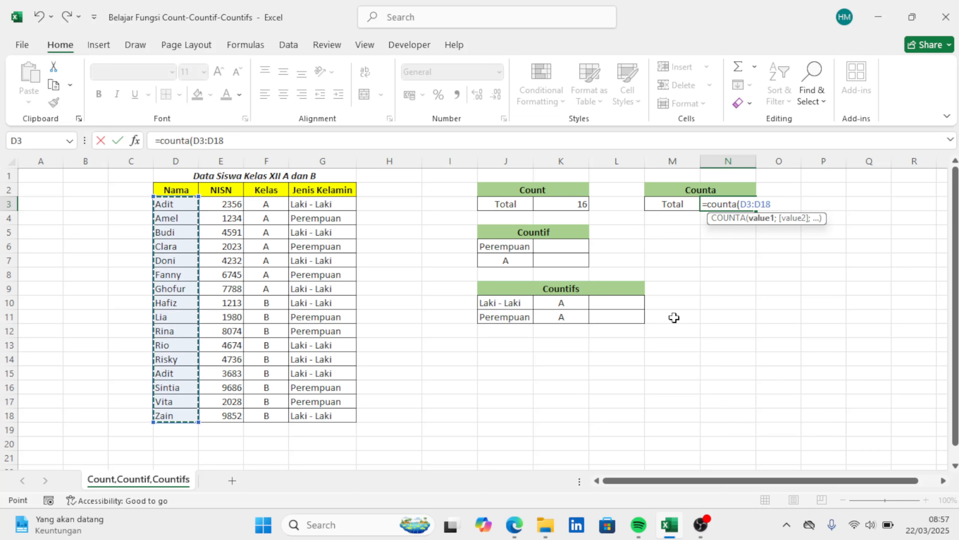
text())
key(Return)
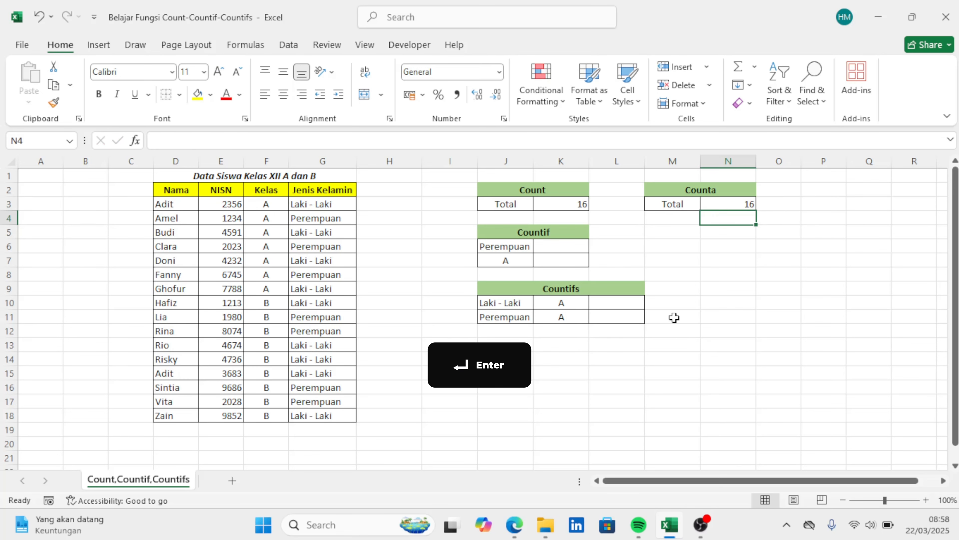
click(728, 204)
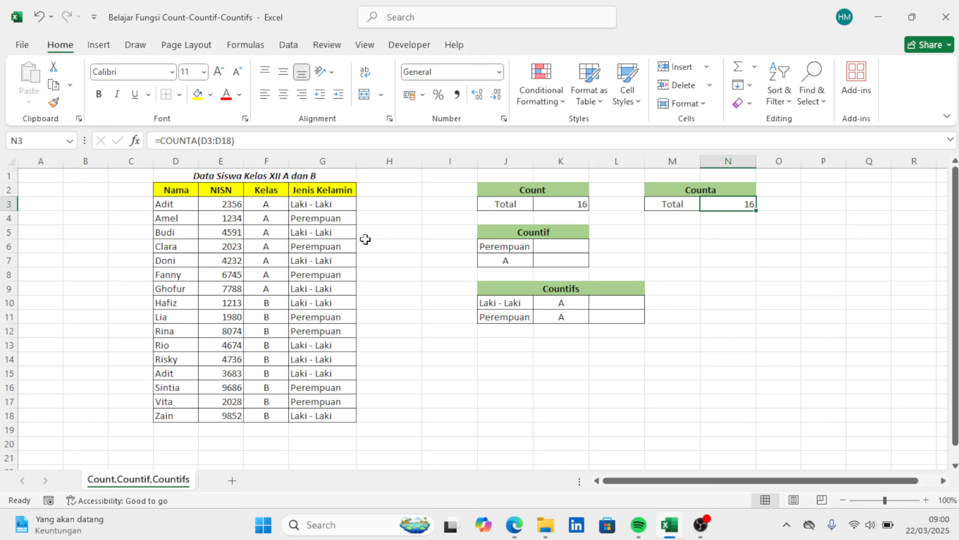
Step: Review the student table, comparing the NISN range used for Count with the Nama range used for Counta
drag(186, 190, 321, 415)
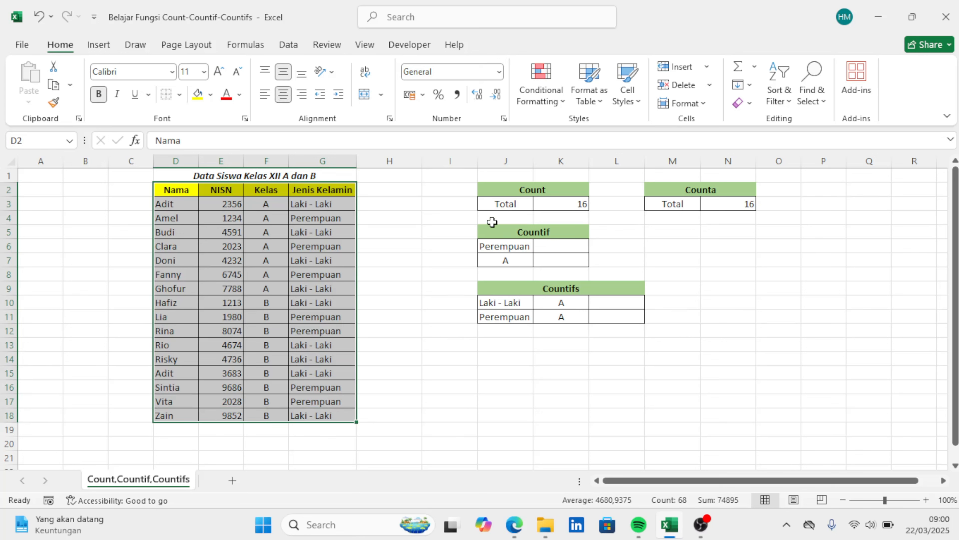
drag(234, 206, 230, 416)
click(554, 192)
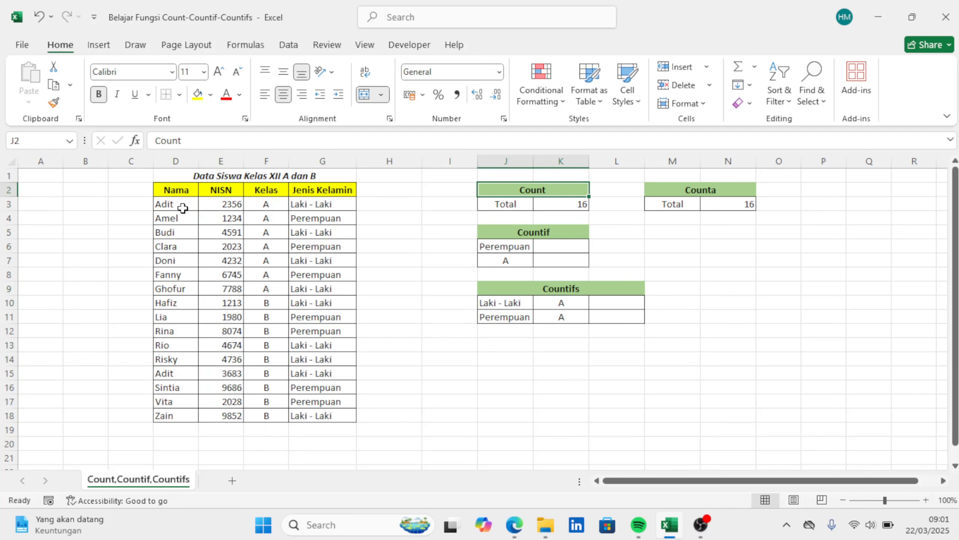
drag(183, 208, 174, 415)
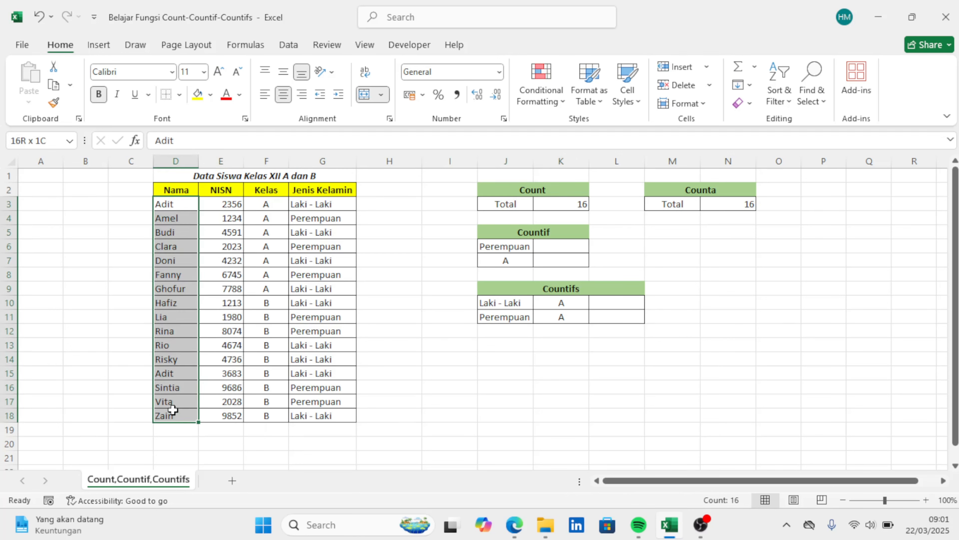
click(711, 190)
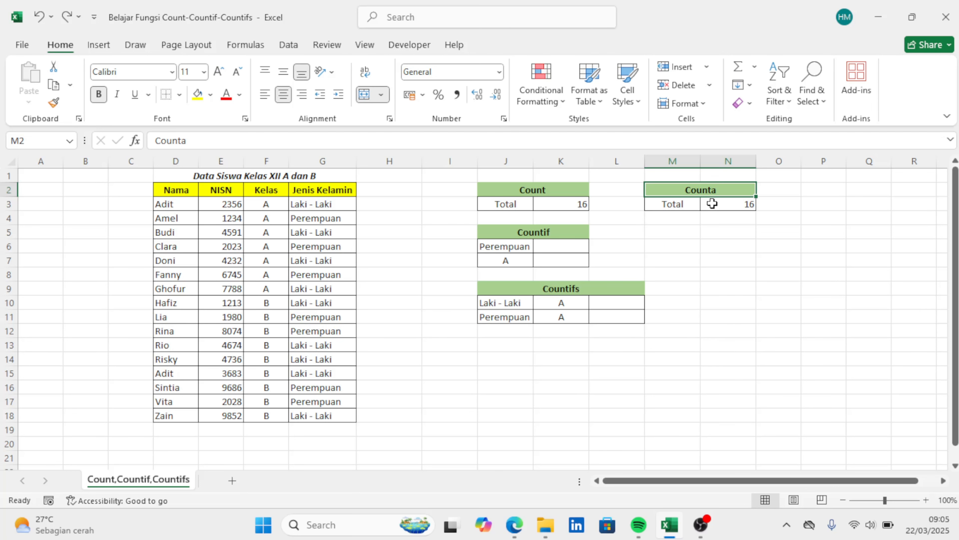
Step: Count the Perempuan students in K6 with =COUNTIF(G3:G18;J6) and check the formula against the Jenis Kelamin column
click(555, 231)
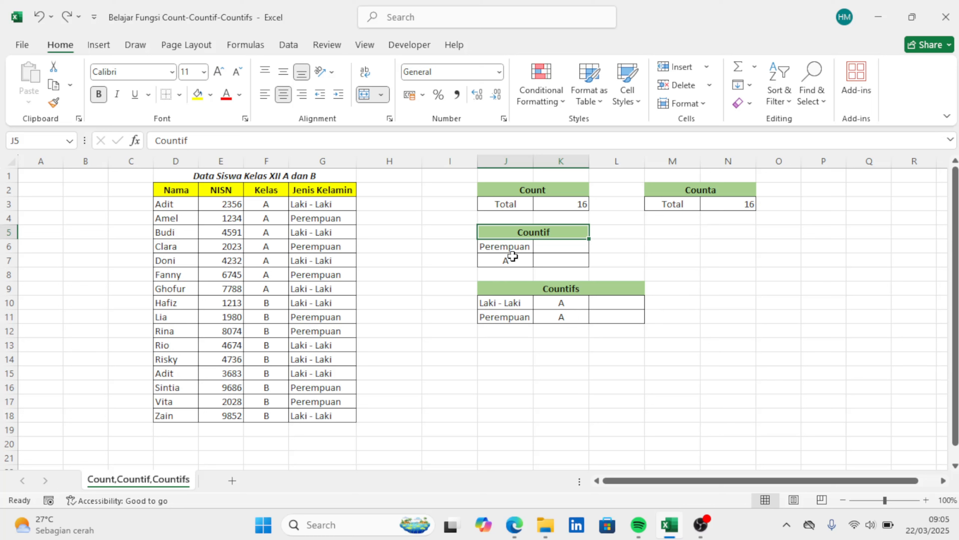
click(505, 249)
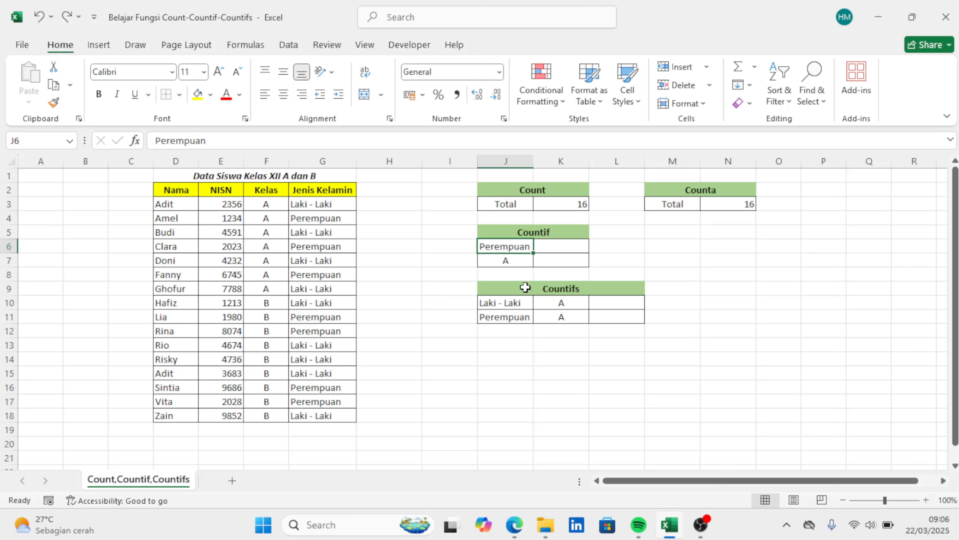
click(545, 248)
text(=co)
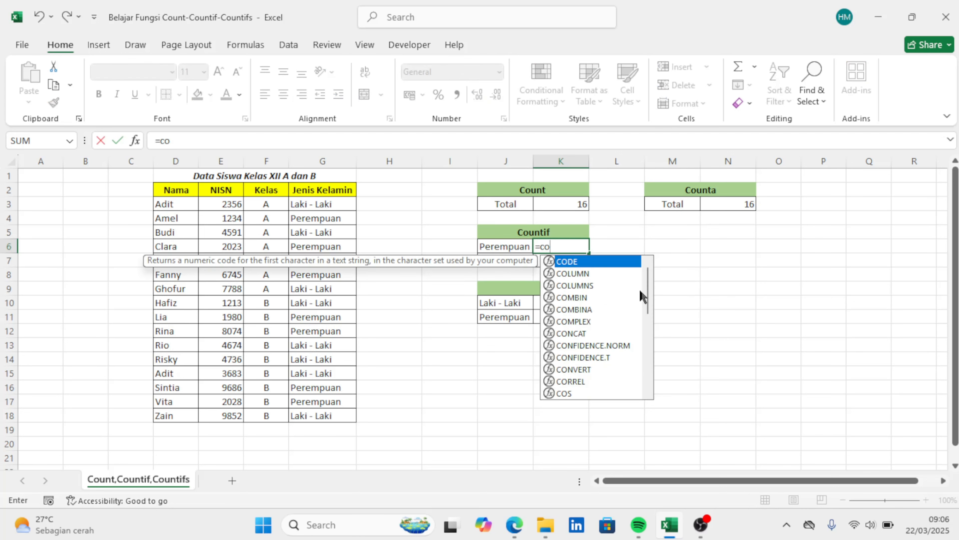
text(untif()
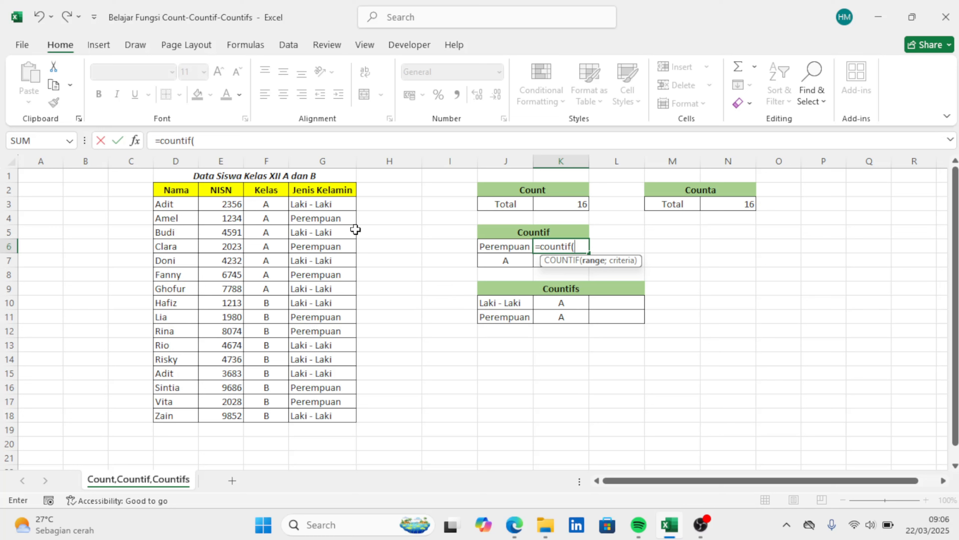
drag(335, 204, 336, 413)
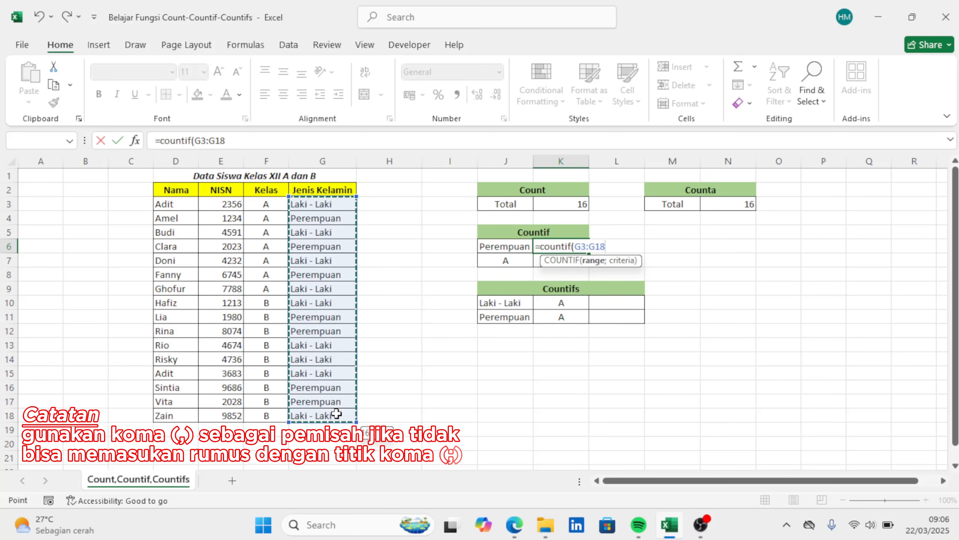
text(;)
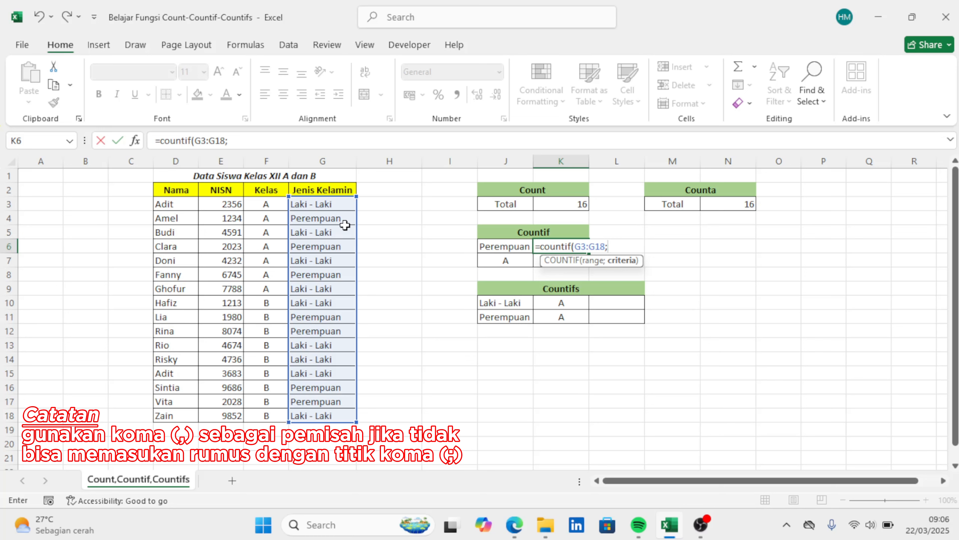
click(502, 246)
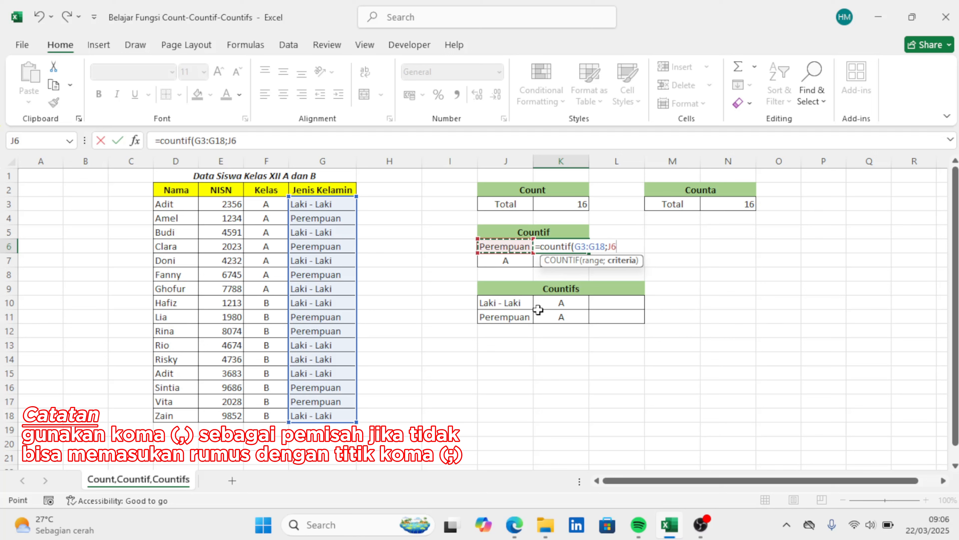
text())
key(Return)
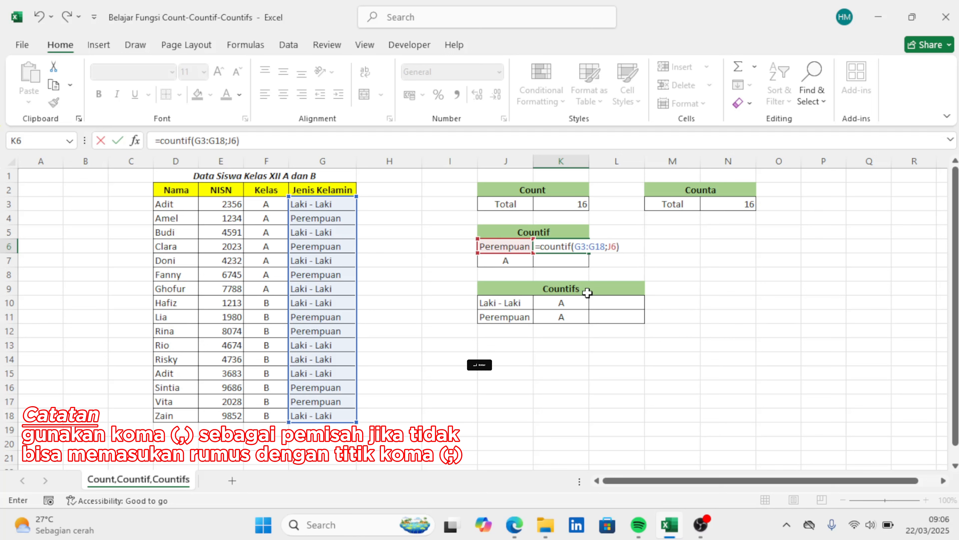
click(570, 247)
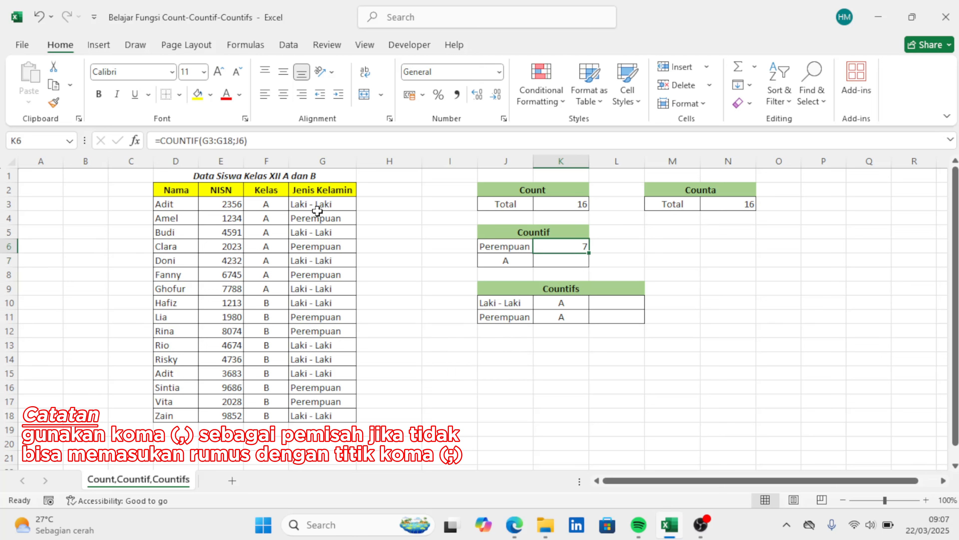
drag(317, 208, 321, 415)
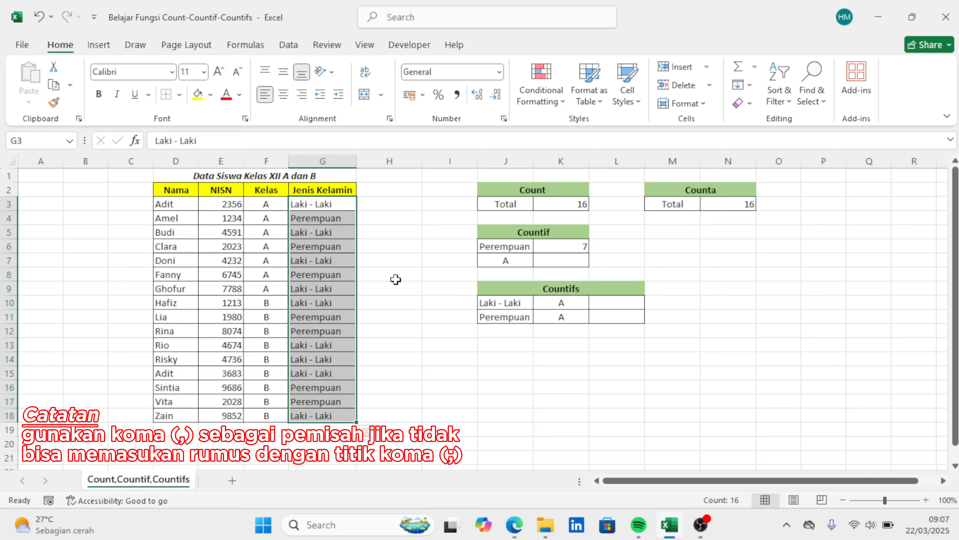
Step: Count the class A students in K7 with =COUNTIF(F3:F18;J7) and check the formula against the A entries in the Kelas column
click(507, 261)
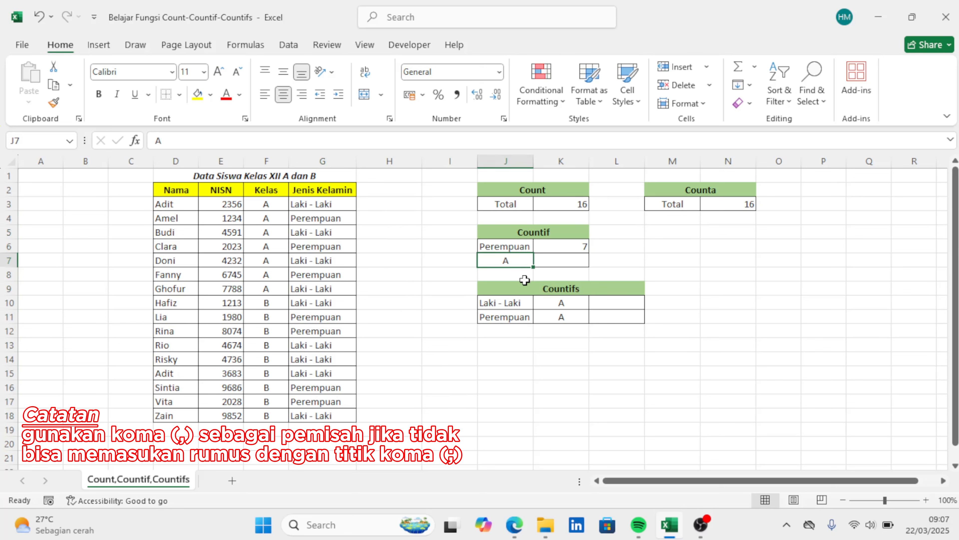
click(570, 259)
text(=countif)
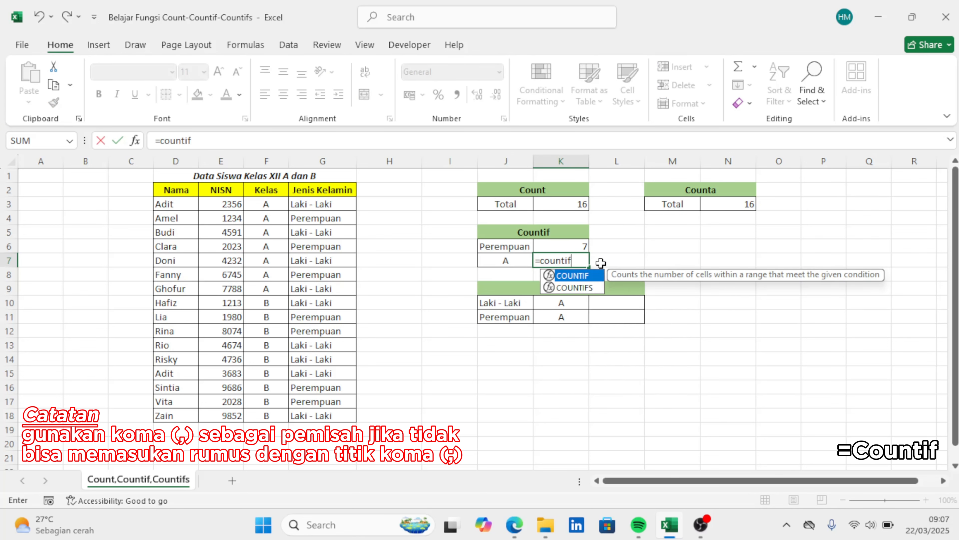
text(()
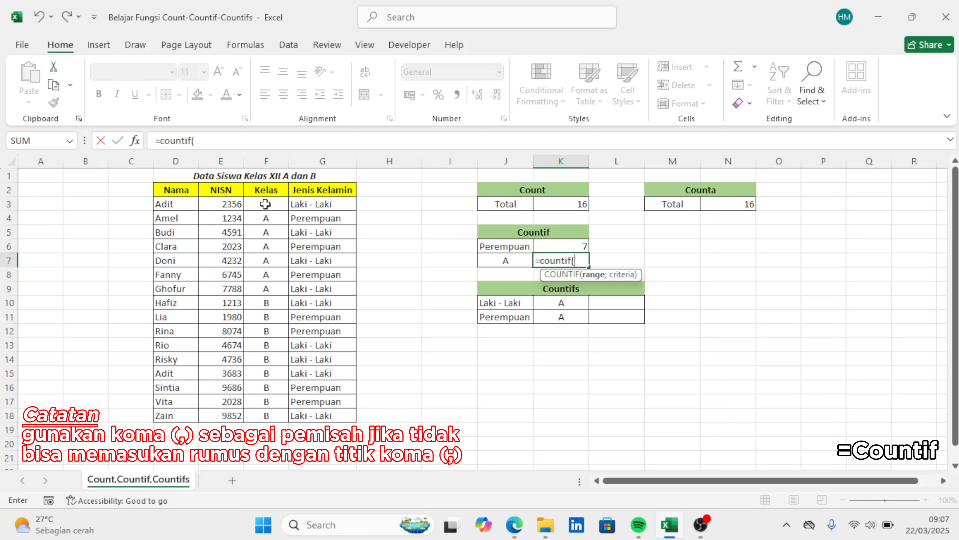
drag(265, 204, 266, 416)
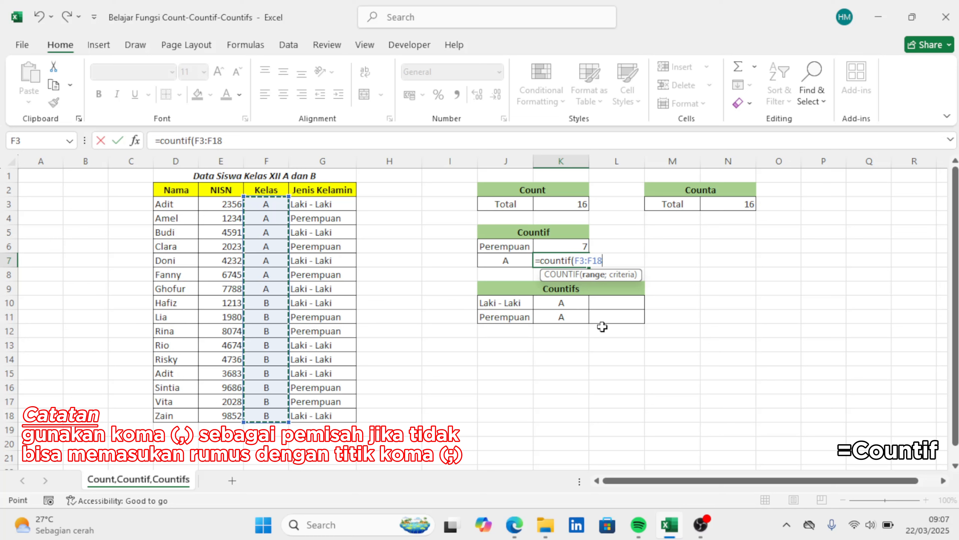
text(;)
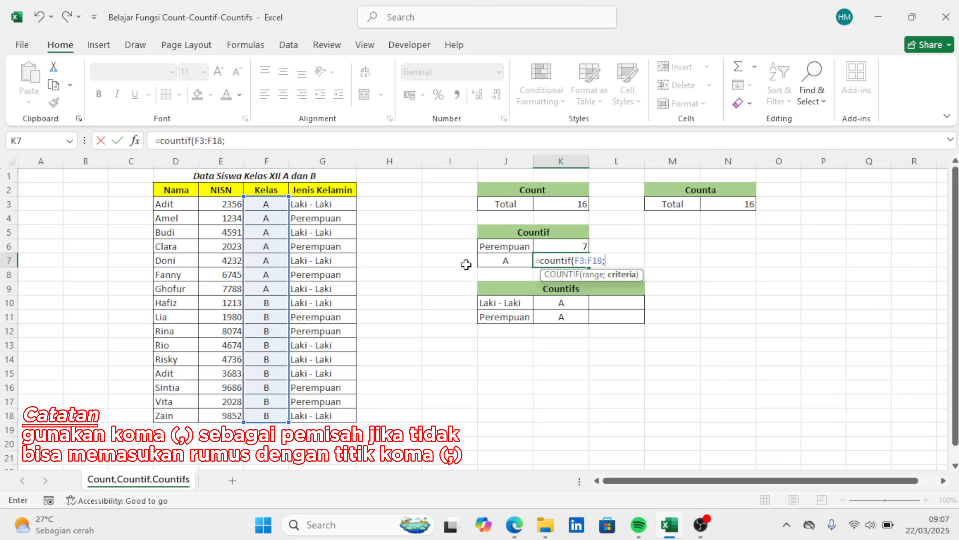
click(508, 263)
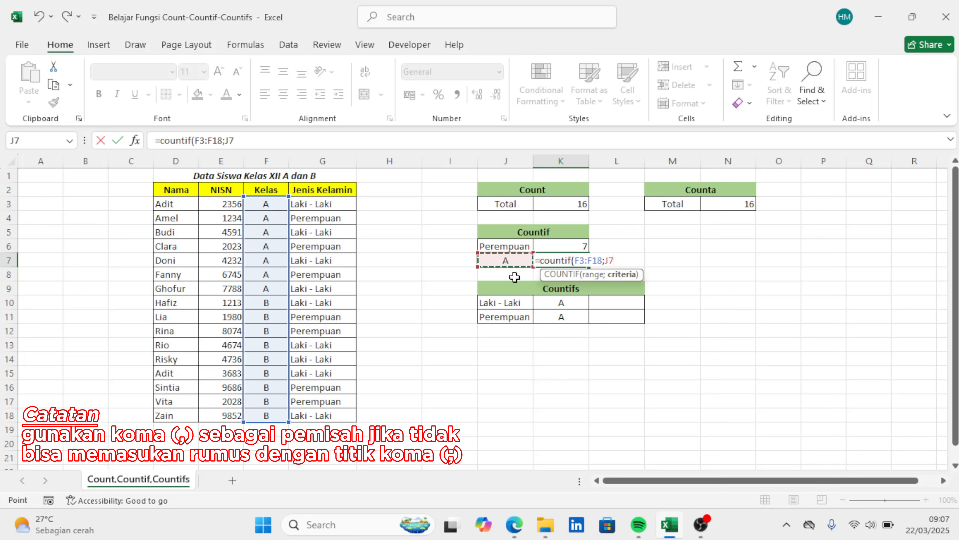
text())
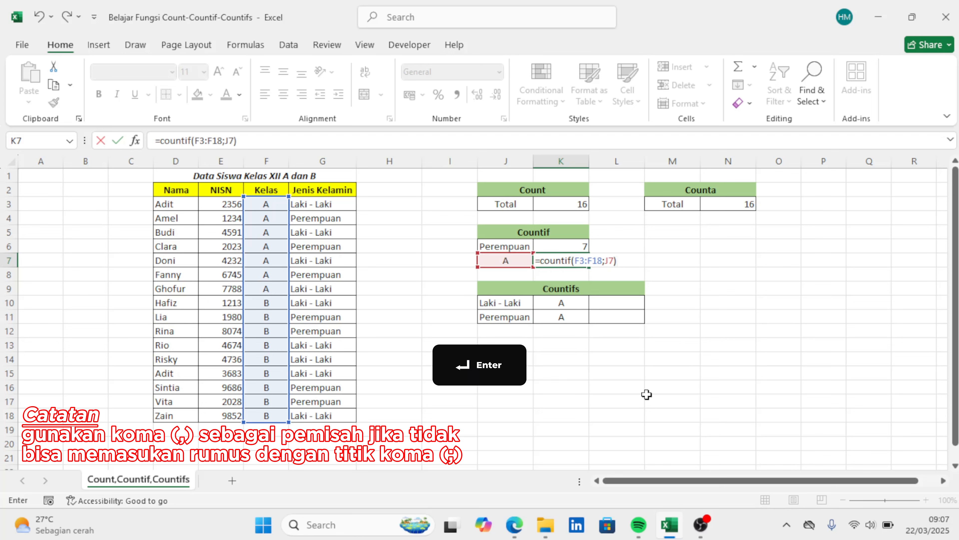
key(Return)
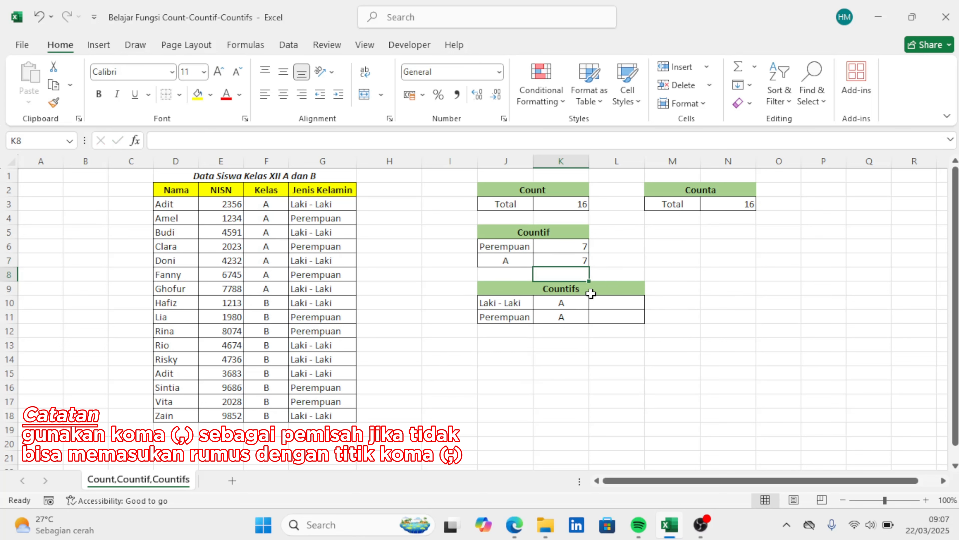
click(577, 260)
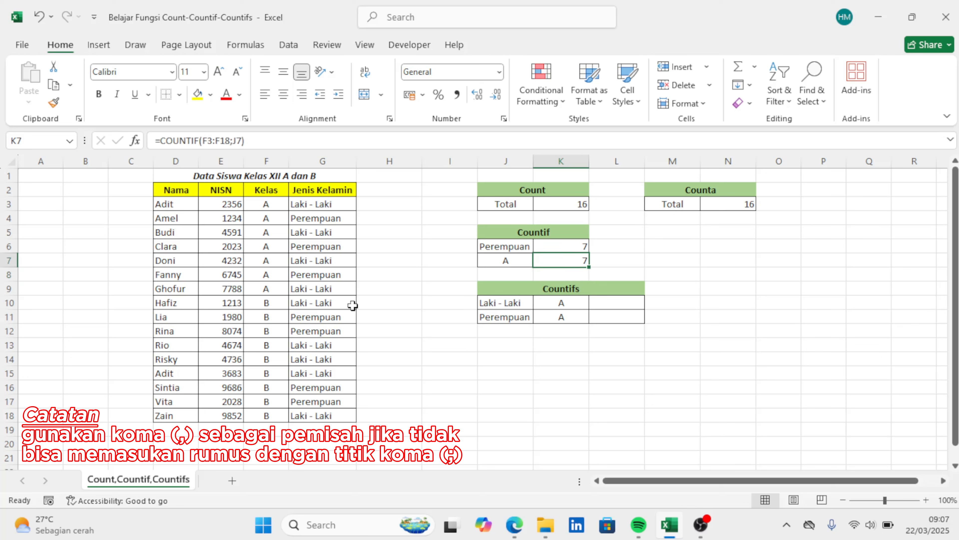
drag(272, 205, 278, 288)
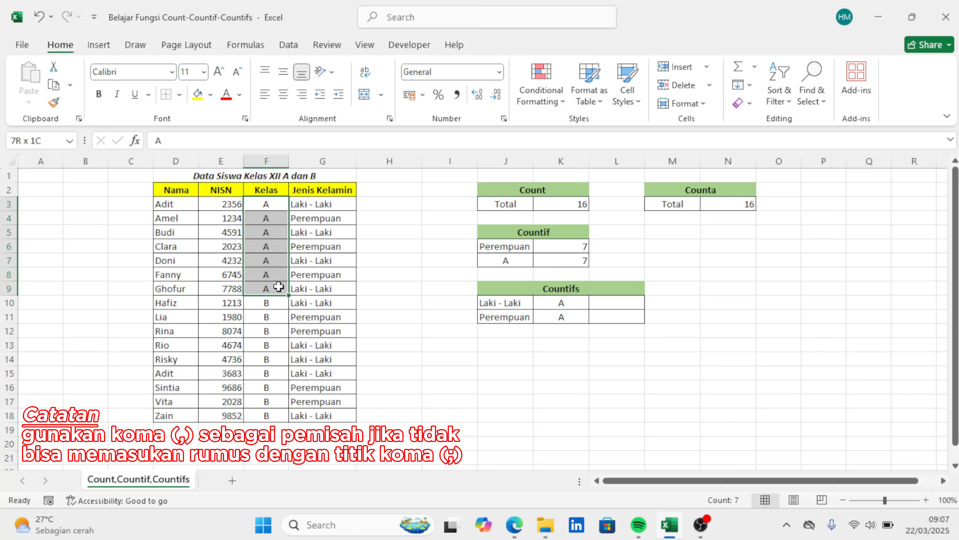
click(569, 266)
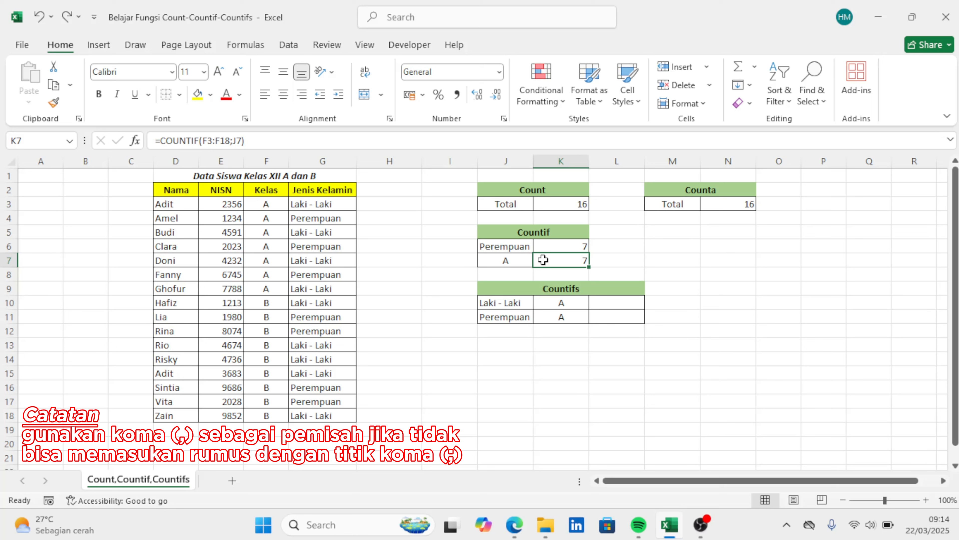
Step: Start a COUNTIFS formula in L10 with the Jenis Kelamin range G3:G18 and the Laki - Laki criterion in J10
click(535, 291)
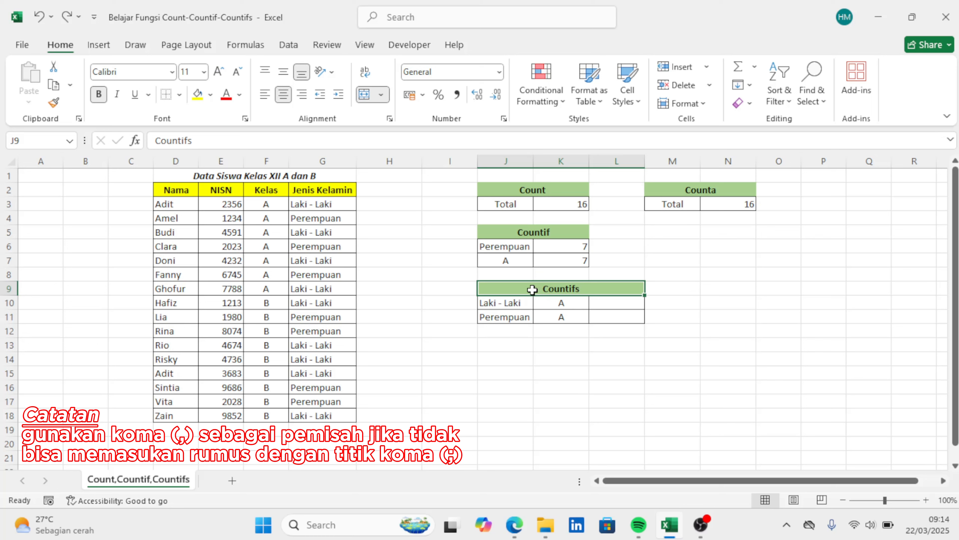
click(516, 305)
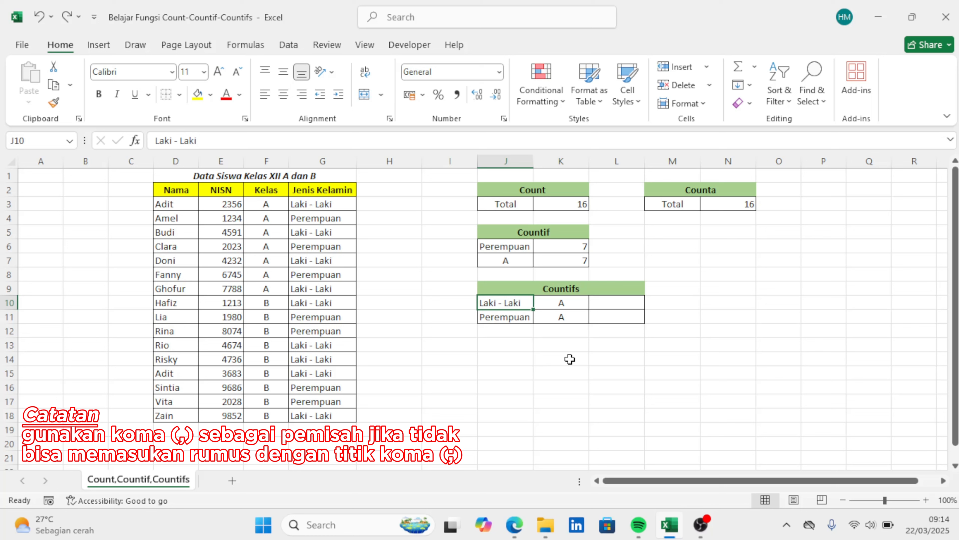
click(562, 302)
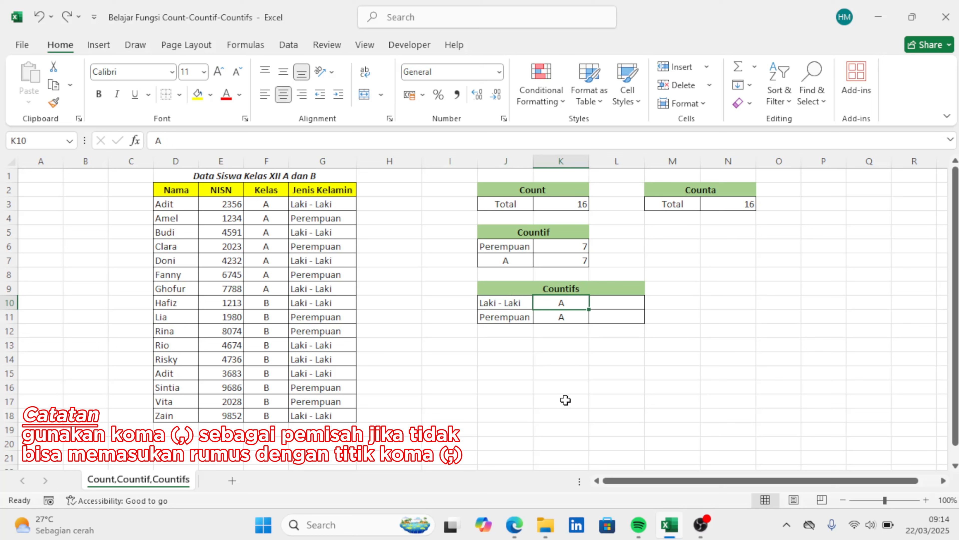
click(588, 290)
click(605, 302)
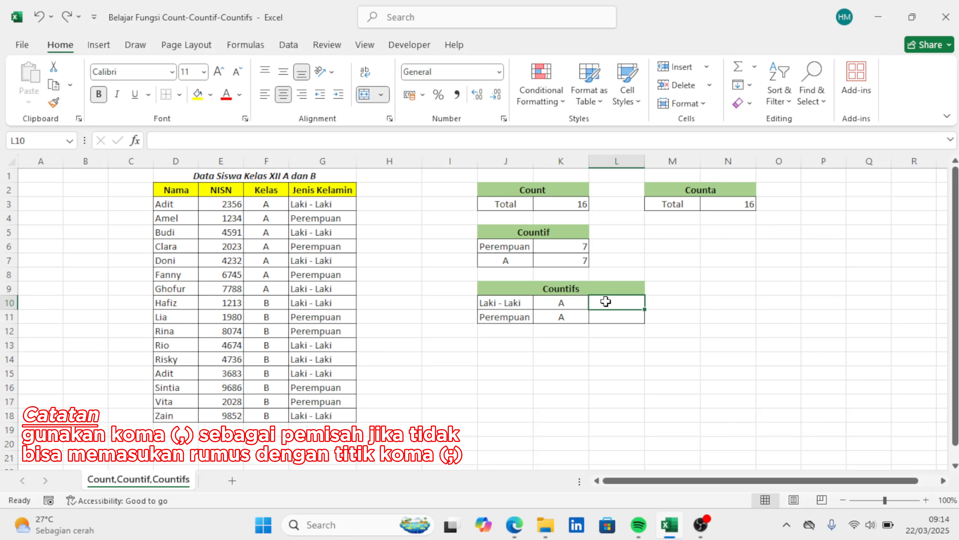
text(=couni)
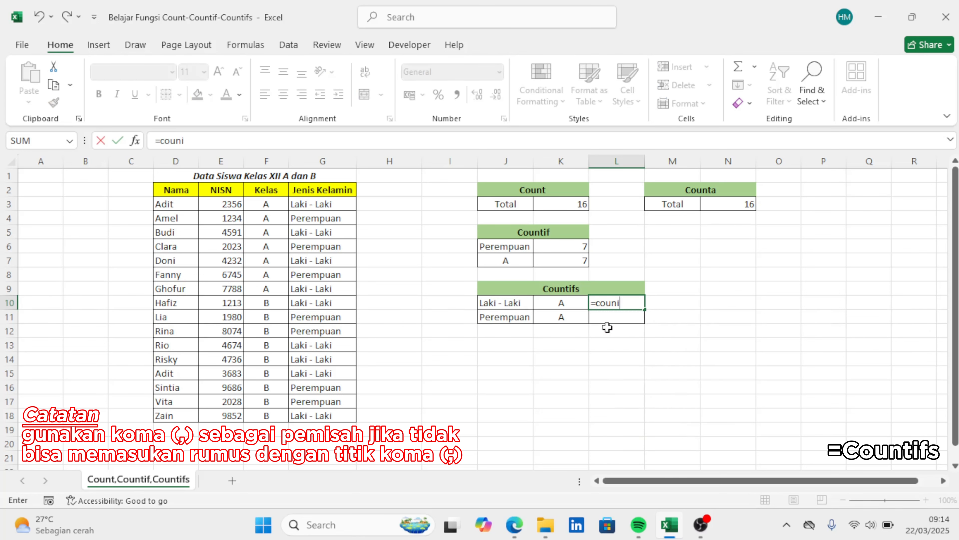
key(BackSpace)
text(t)
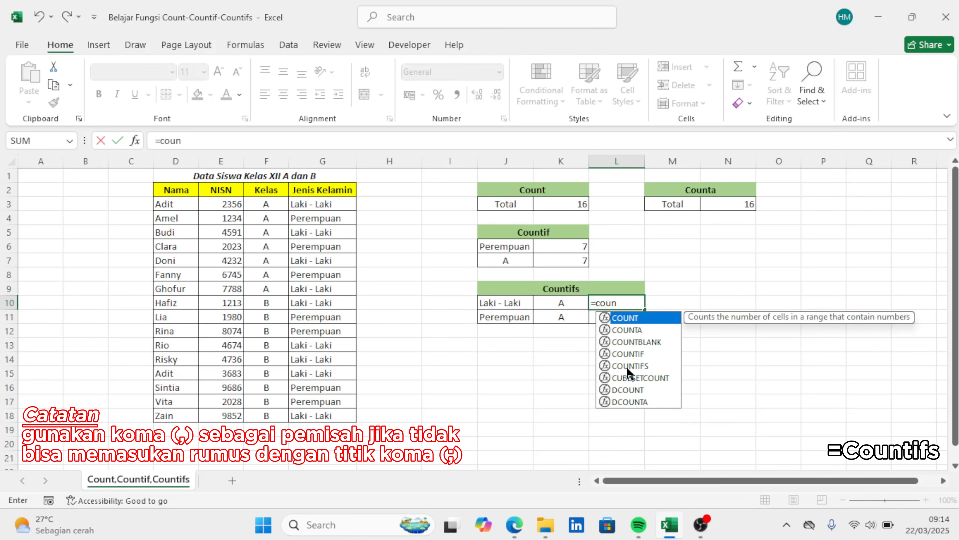
click(632, 365)
double_click(632, 366)
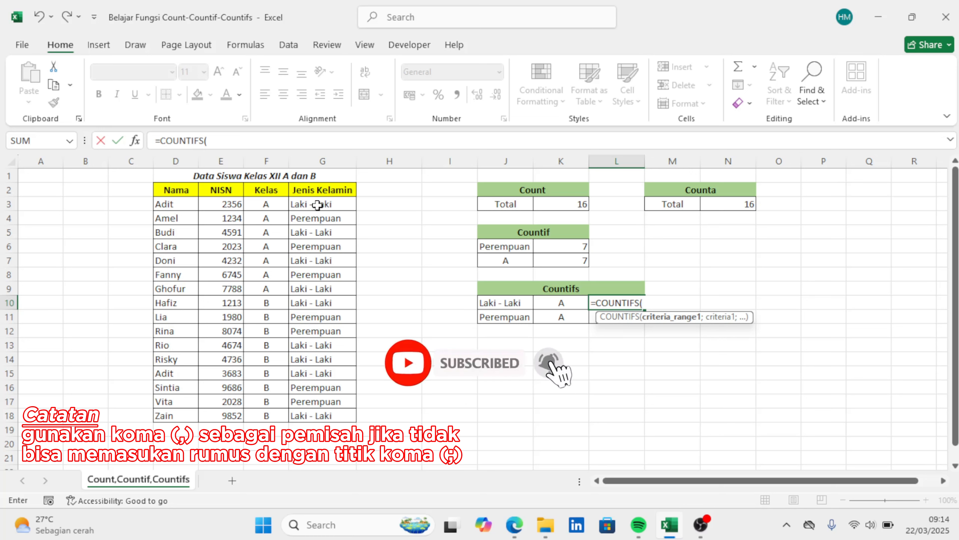
drag(327, 204, 323, 416)
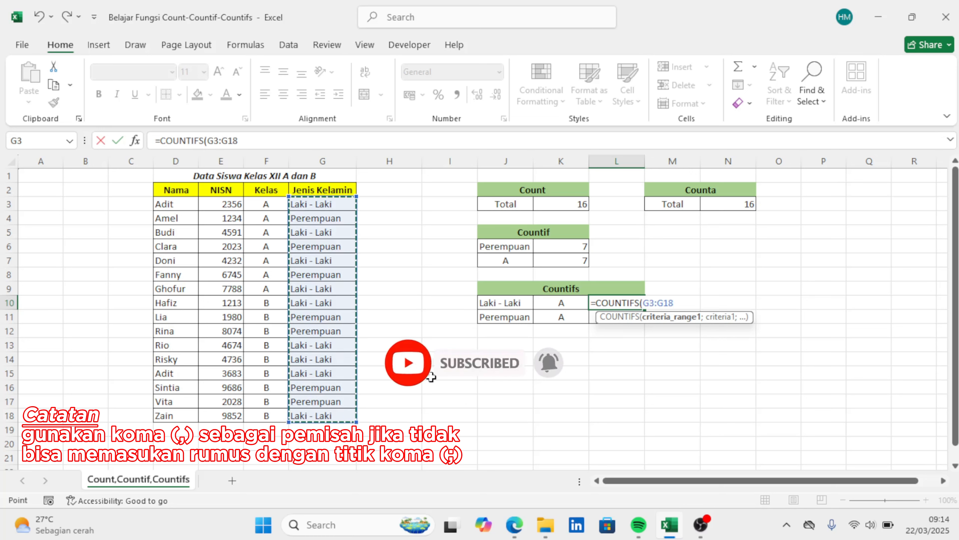
text(;)
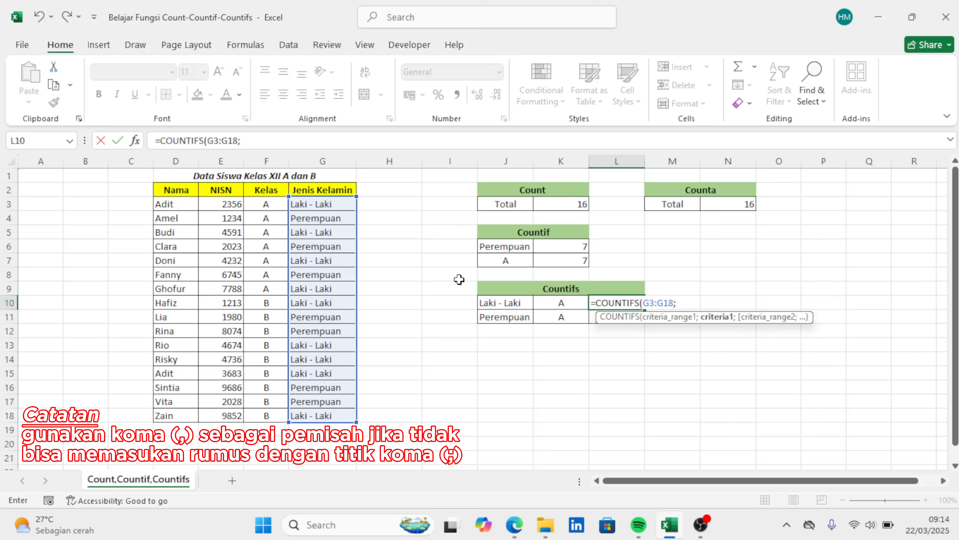
click(513, 303)
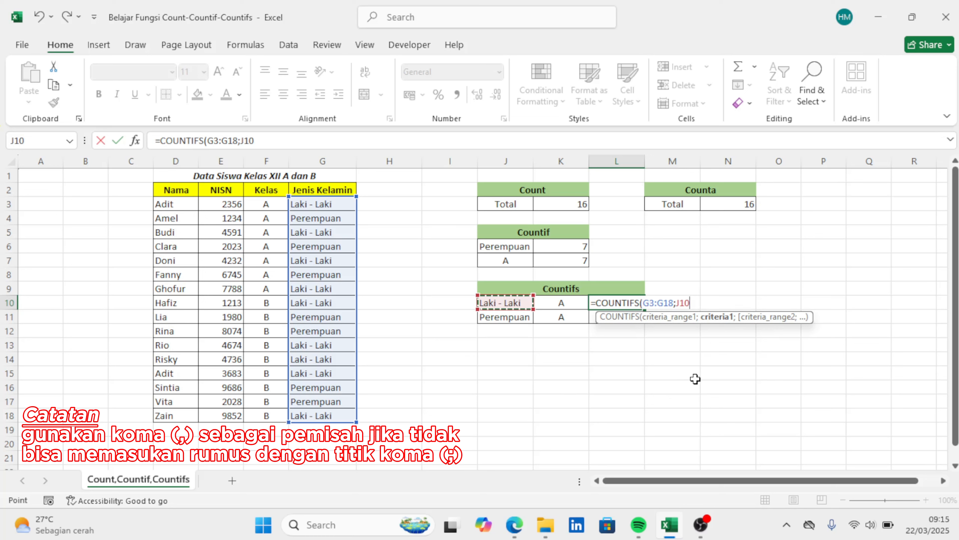
Step: Add the Kelas range F3:F18 and criterion K10, completing L10 as =COUNTIFS(G3:G18;J10;F3:F18;K10)
text(;)
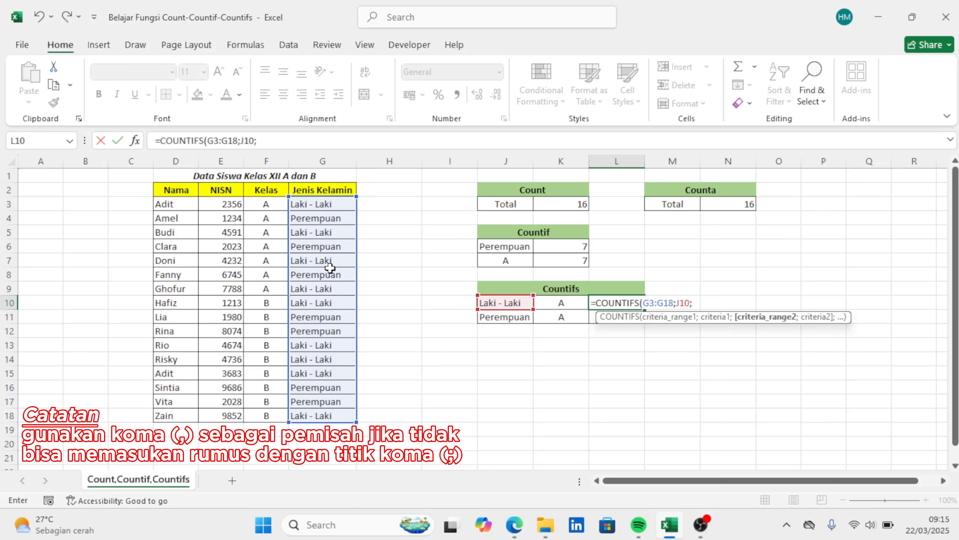
drag(265, 205, 246, 416)
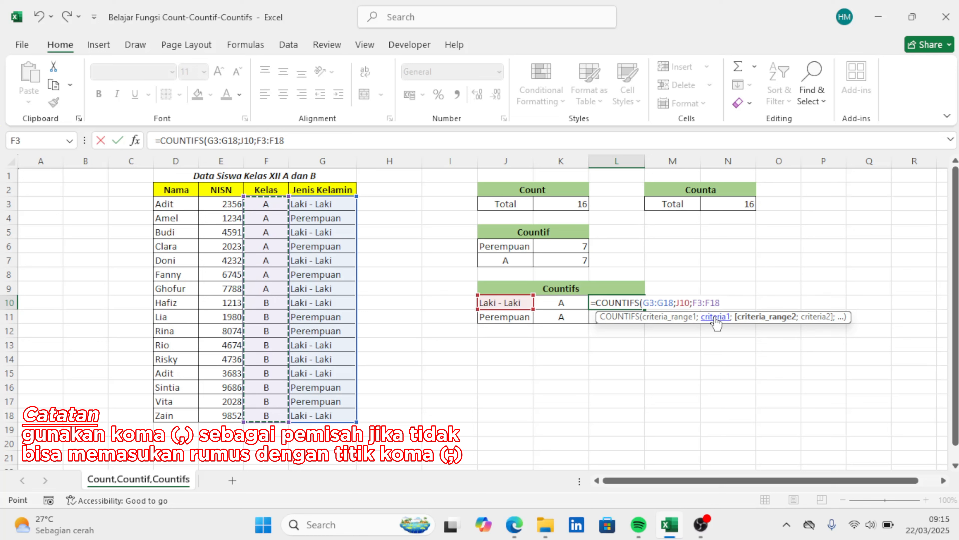
text(;)
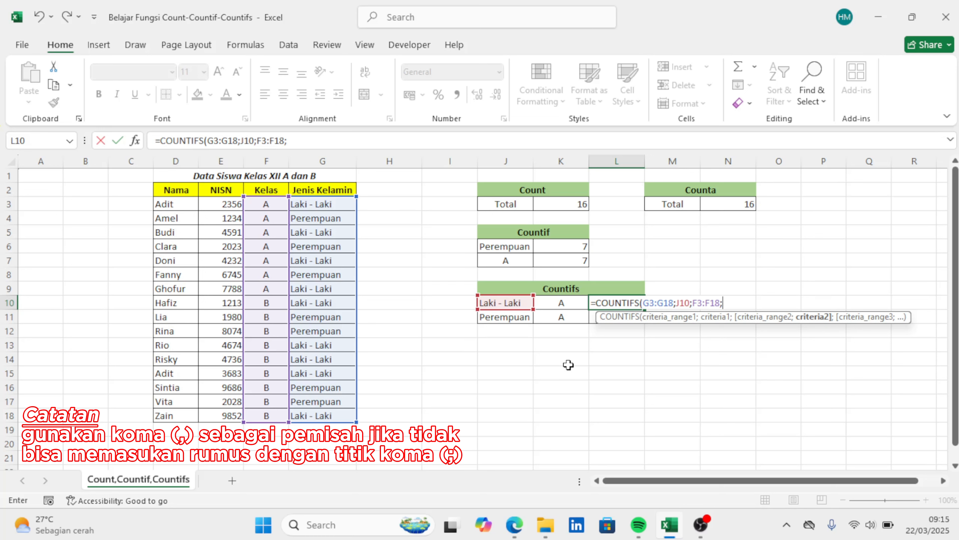
click(563, 305)
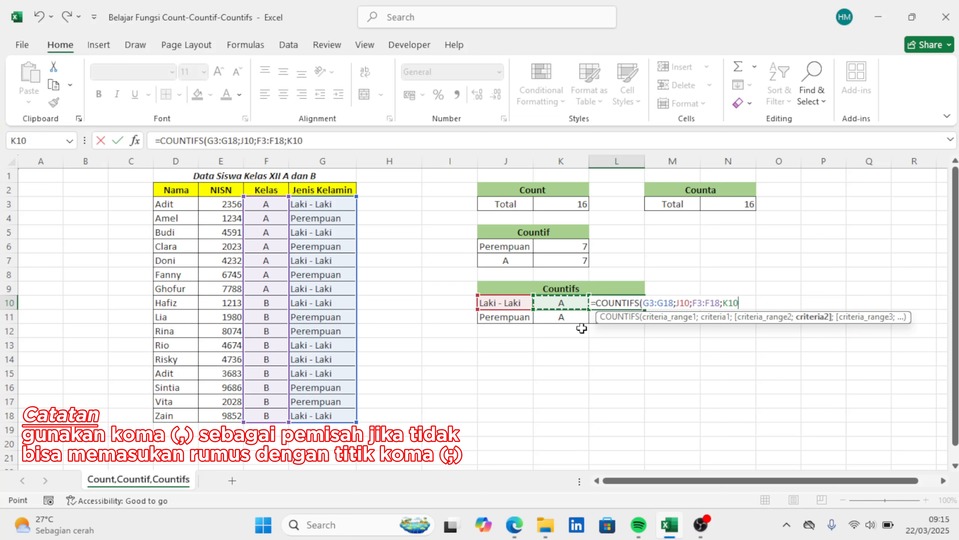
text())
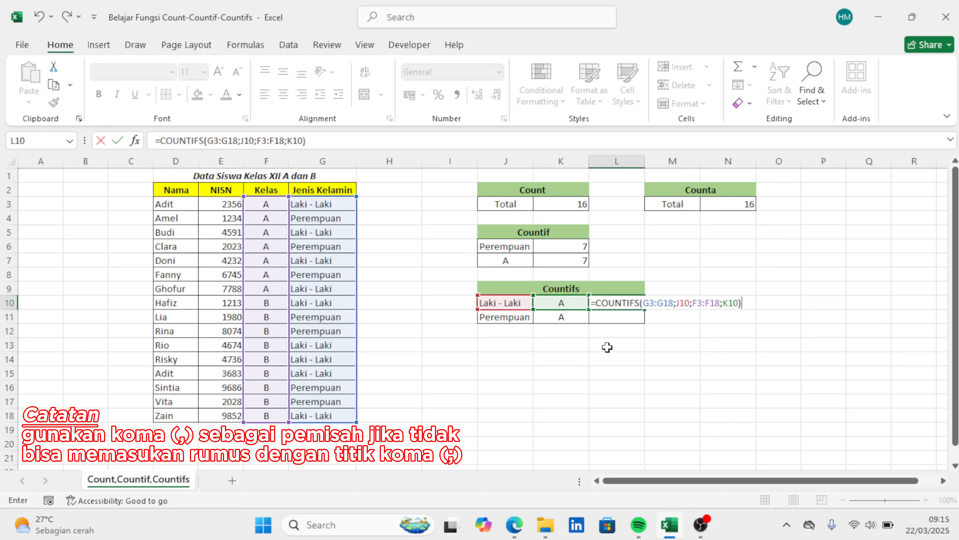
key(Return)
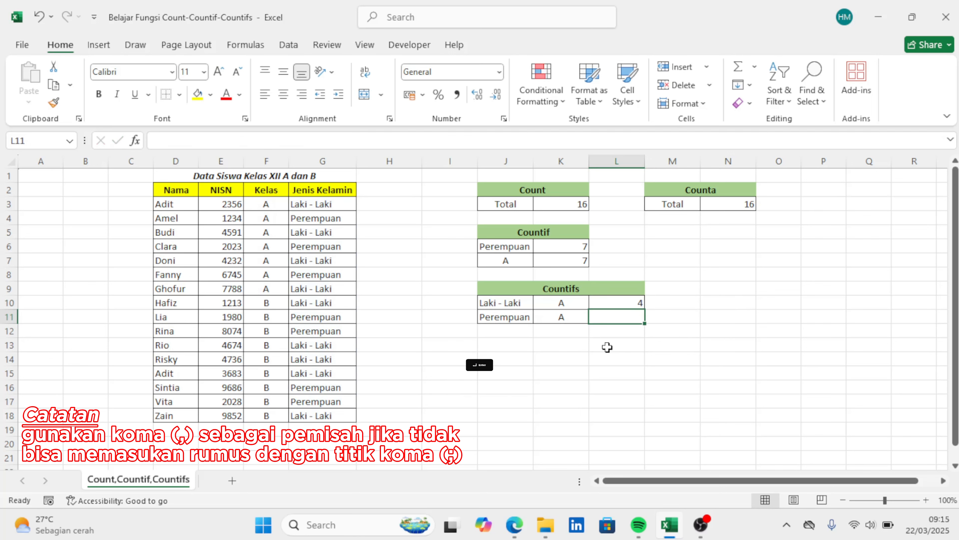
Step: Check the L10 formula against the Laki - Laki entries among the class A rows of the student table
click(609, 305)
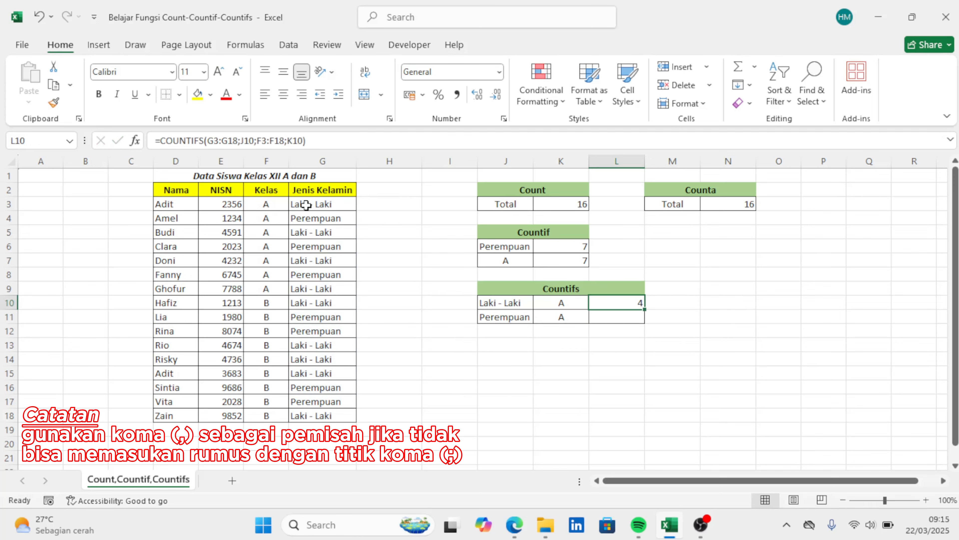
drag(269, 204, 273, 290)
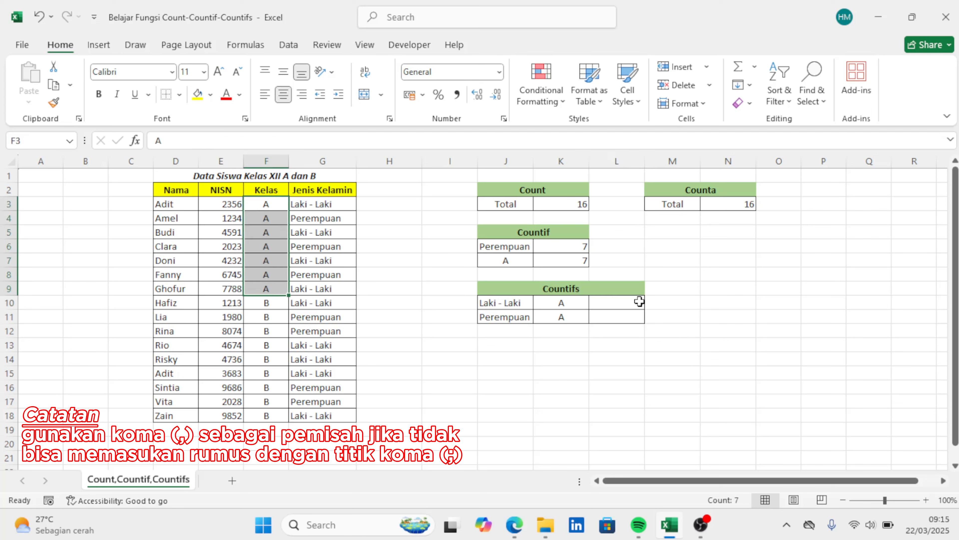
click(631, 303)
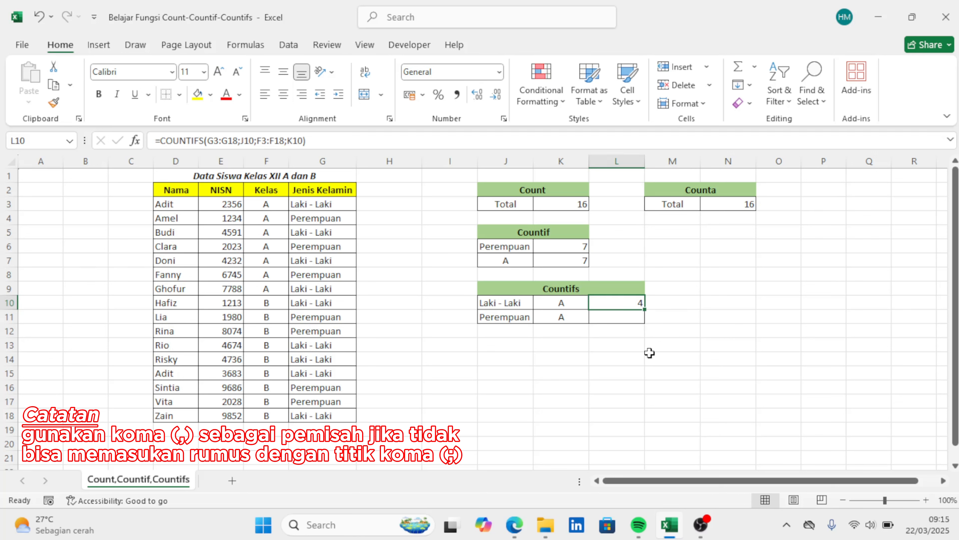
click(340, 204)
click(343, 233)
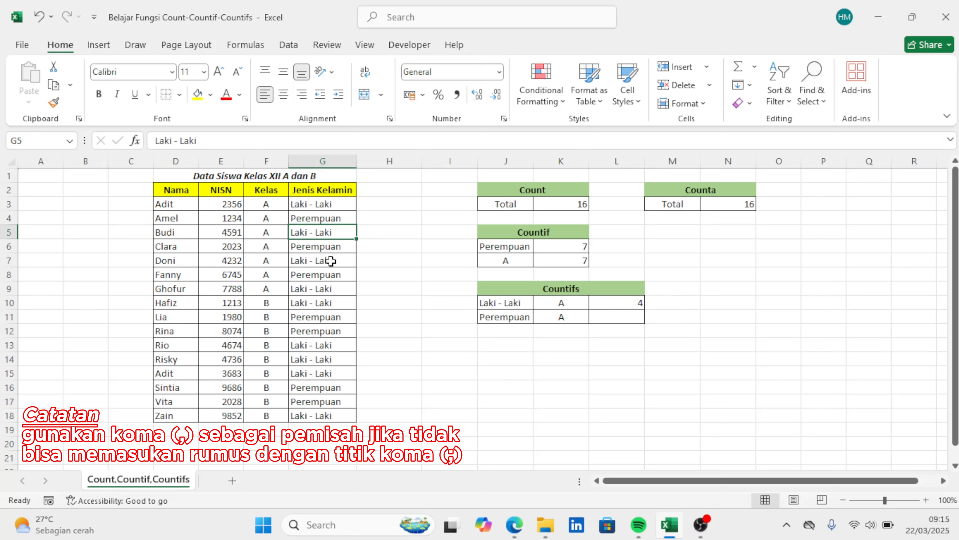
click(330, 261)
click(333, 285)
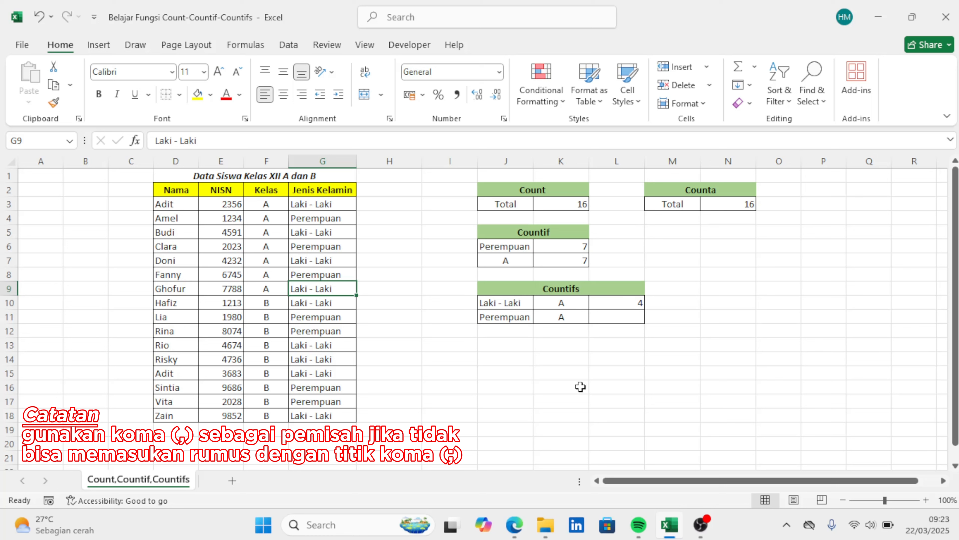
Step: Start a COUNTIFS formula in L11 with the Jenis Kelamin range G3:G18 and the Perempuan criterion in J11
click(493, 317)
click(567, 318)
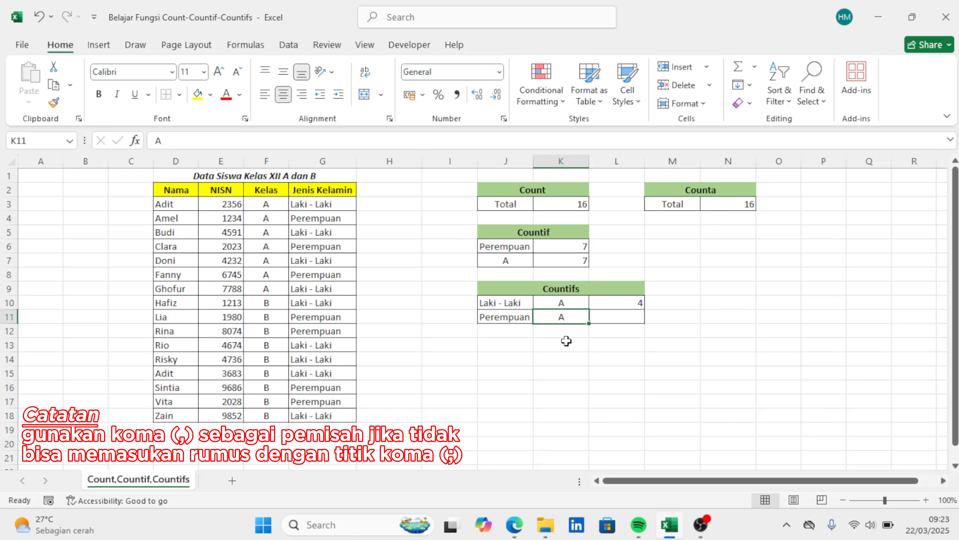
key(Right)
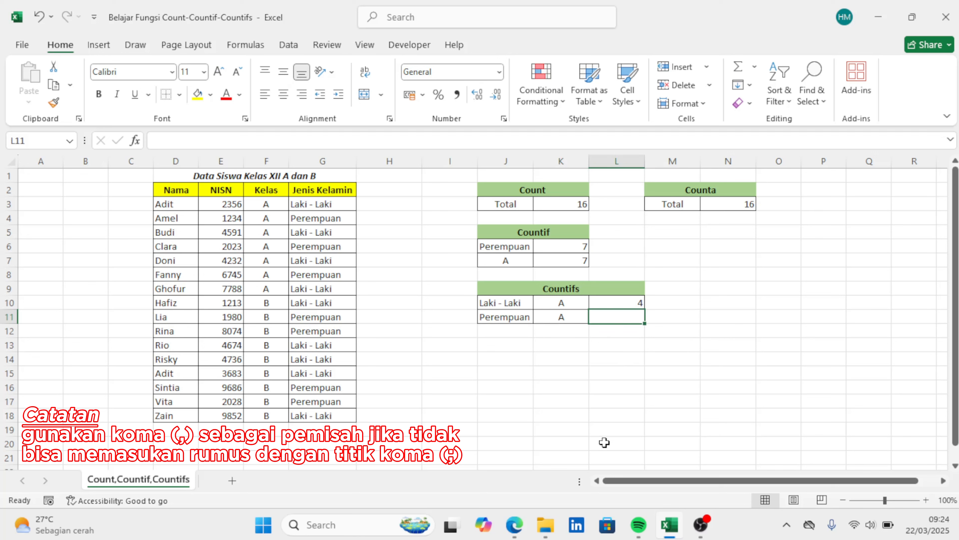
text(=)
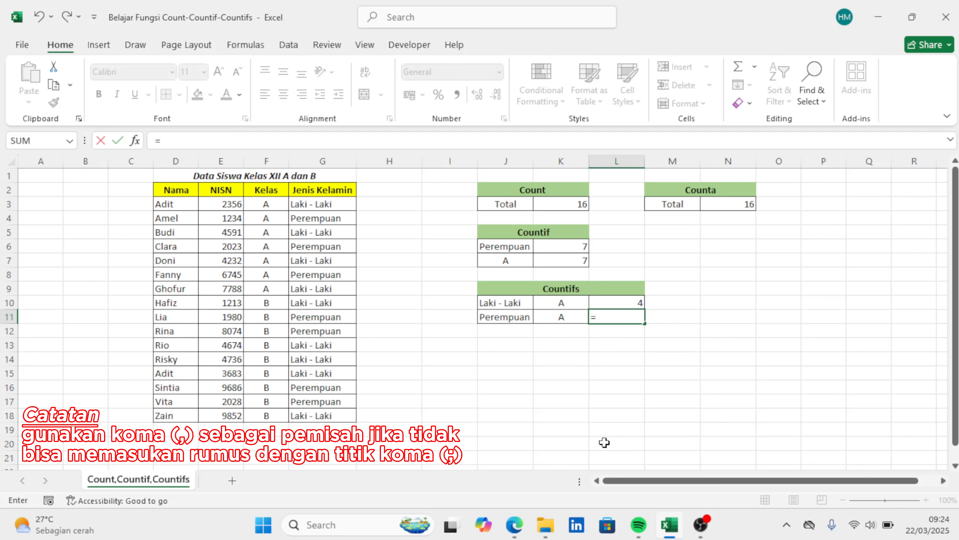
text(countifs)
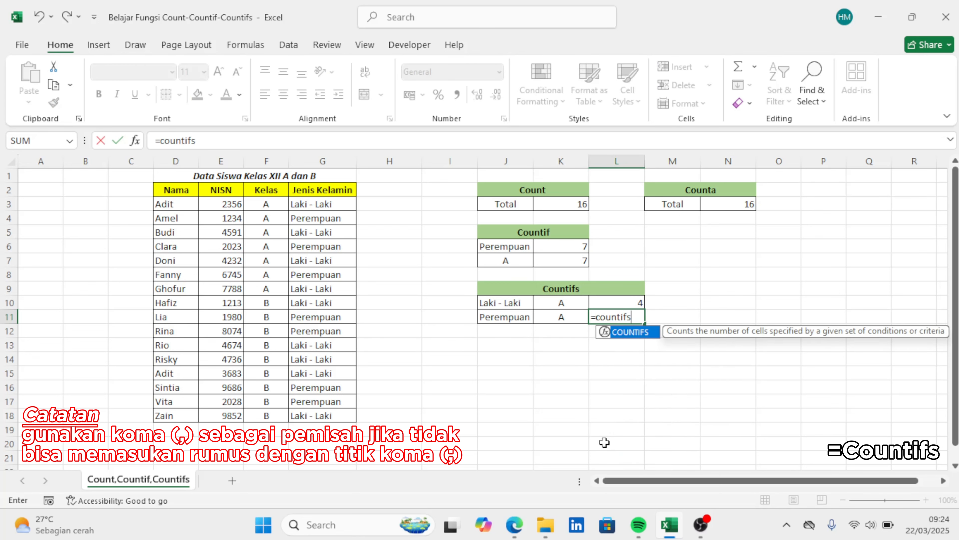
text(()
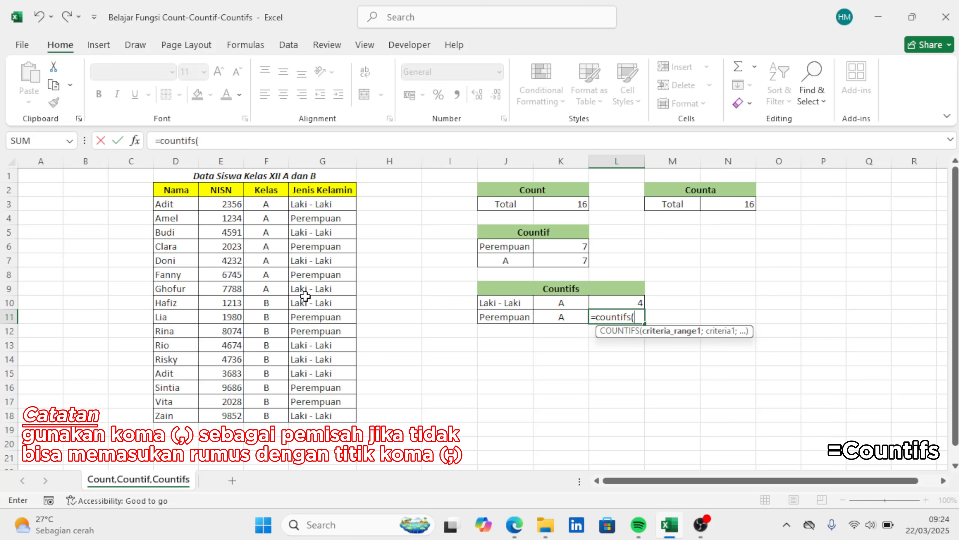
drag(331, 204, 341, 416)
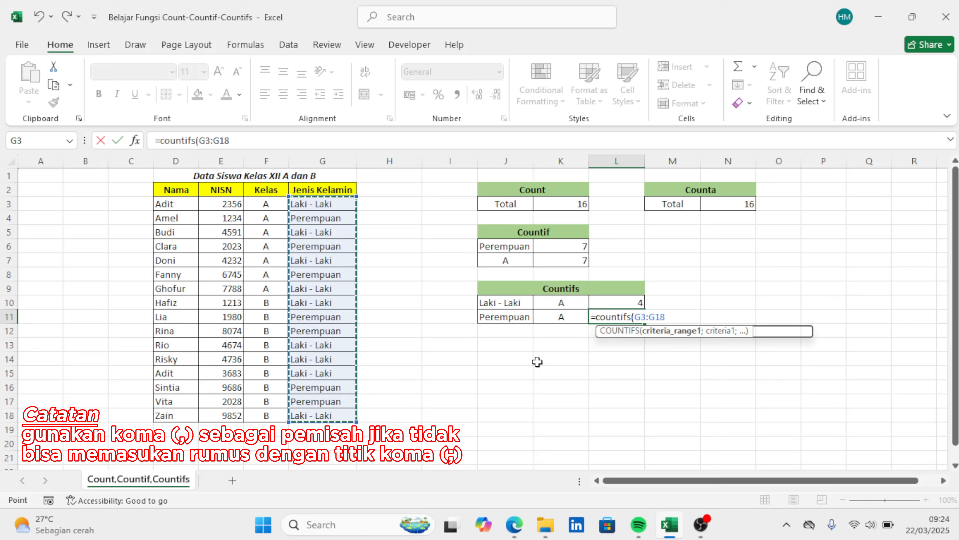
text(;)
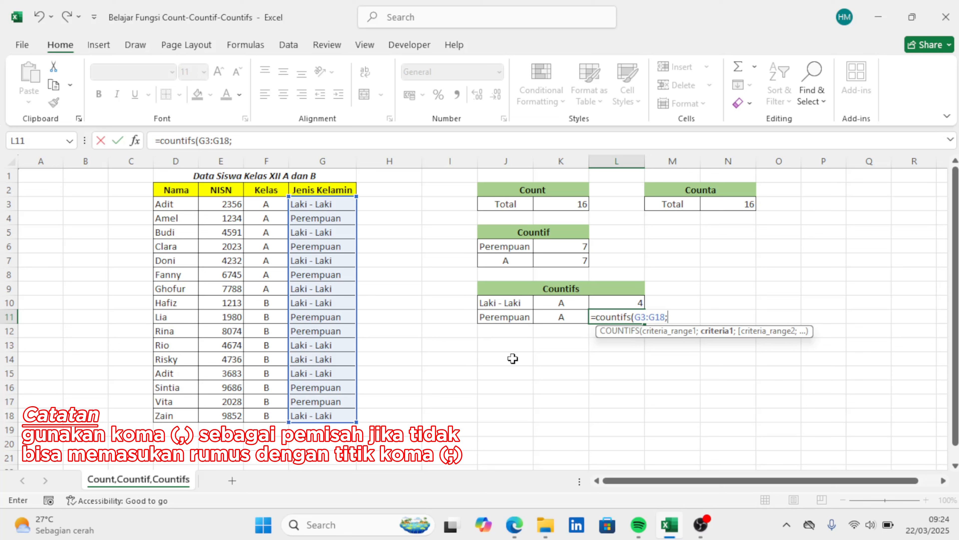
click(513, 319)
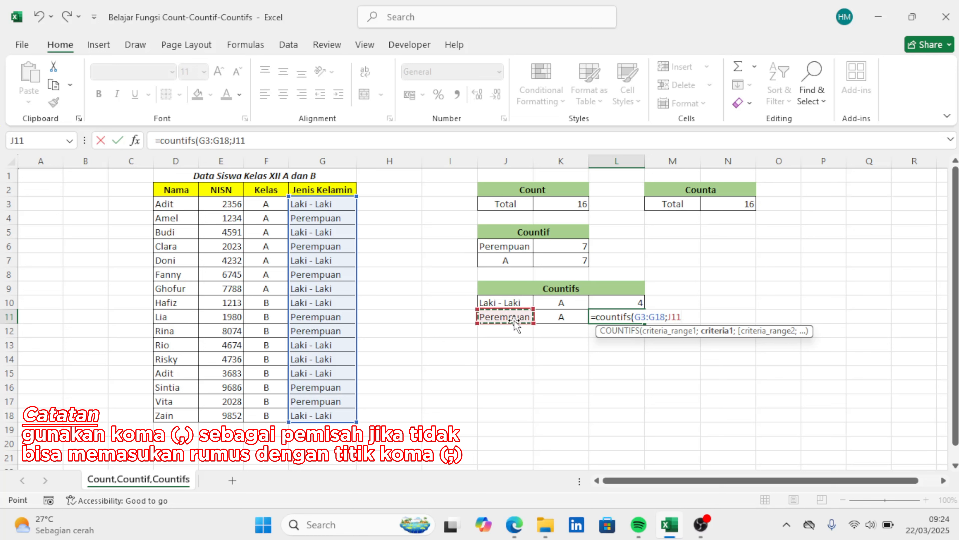
Step: Add the Kelas range F3:F18 and criterion K11, completing L11 as =COUNTIFS(G3:G18;J11;F3:F18;K11)
text(;)
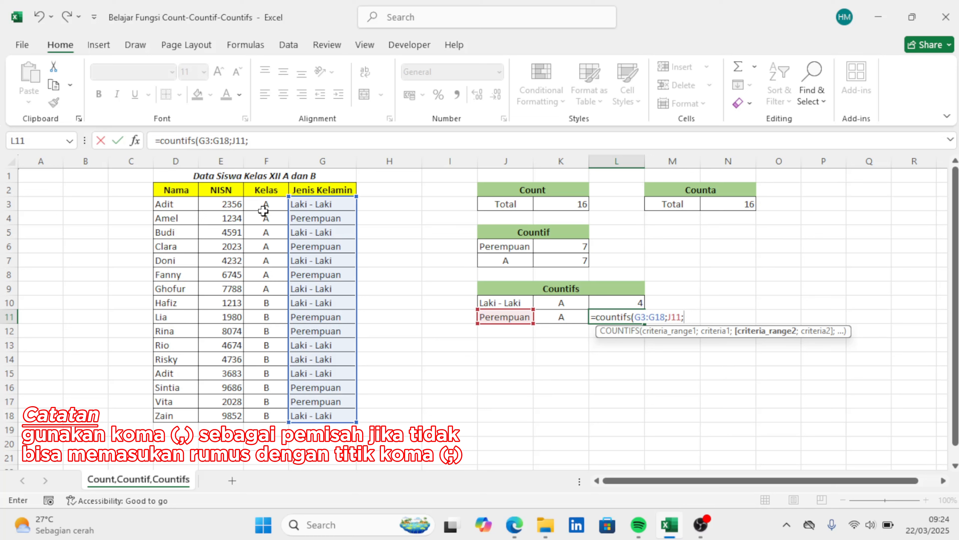
drag(266, 206, 281, 409)
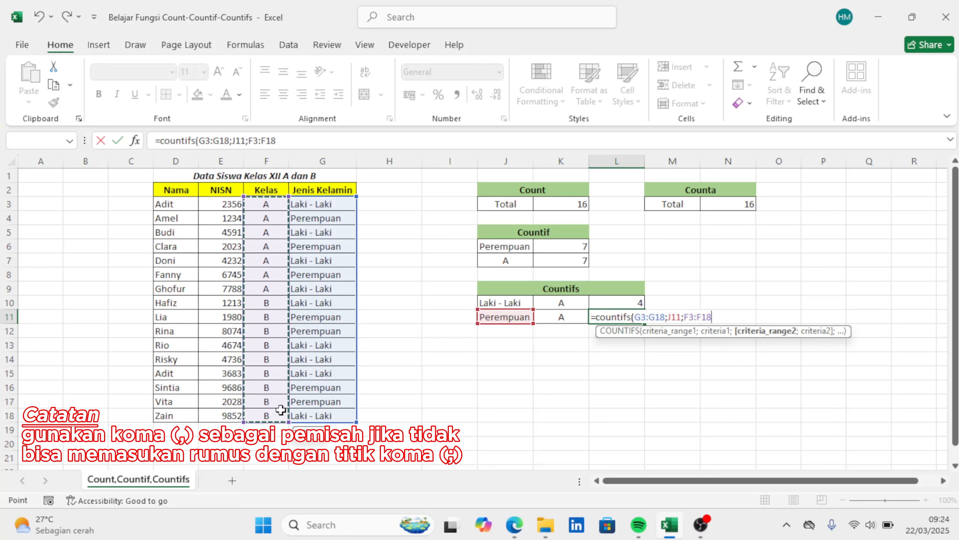
text(;)
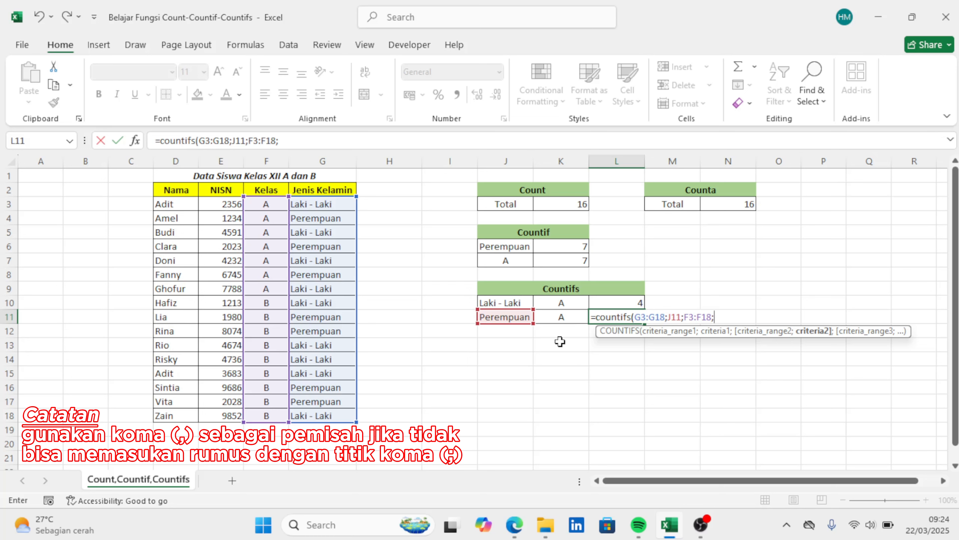
click(561, 316)
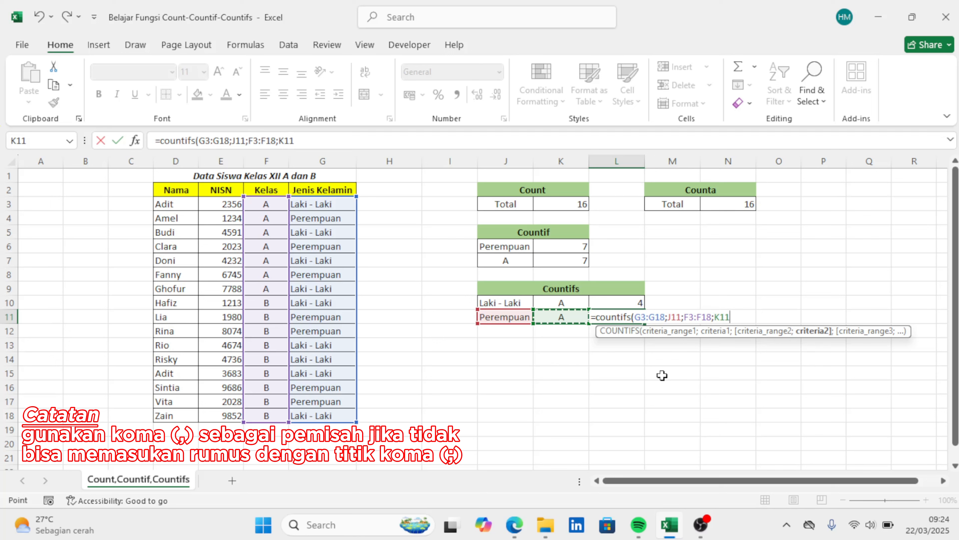
text())
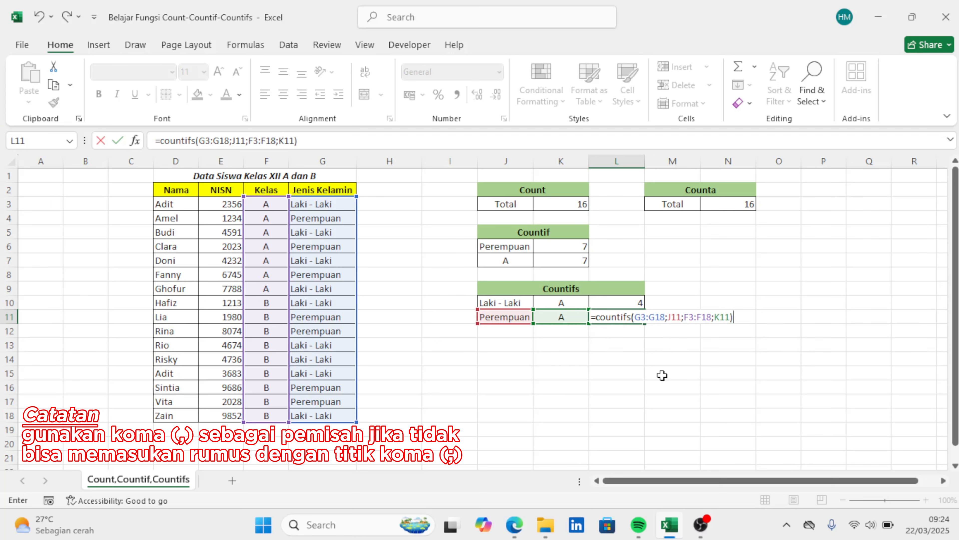
key(Return)
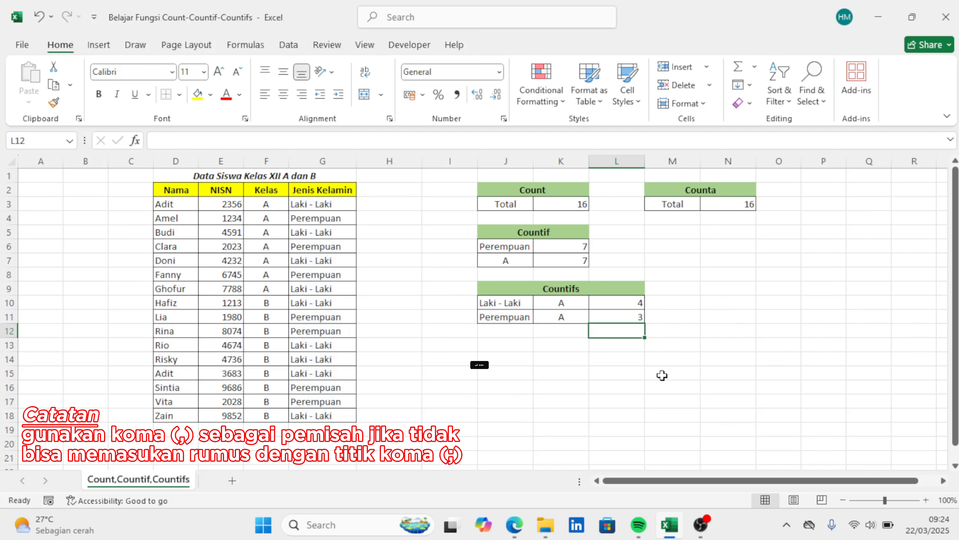
Step: Check the L11 formula against the gender entries in the class A rows, and review the ranges and criteria of the L10 formula
click(628, 318)
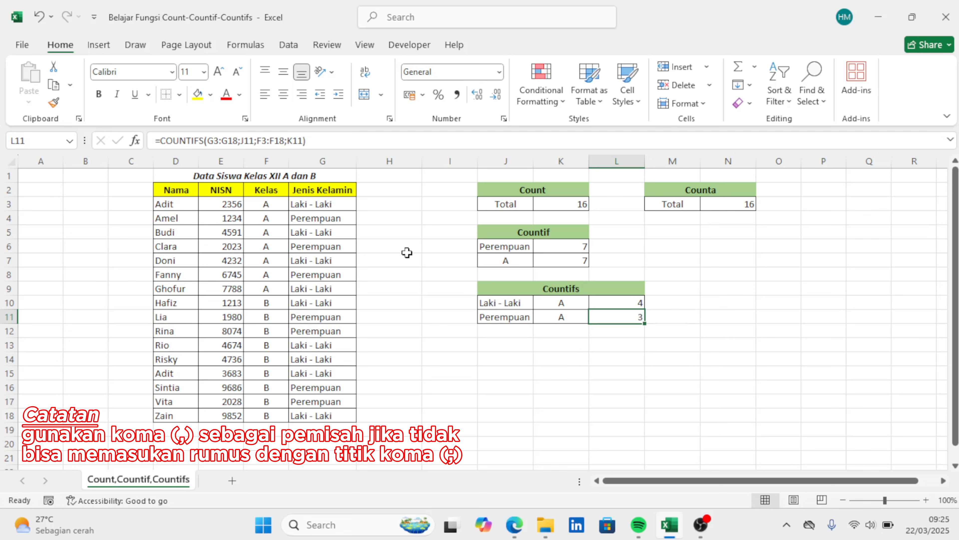
click(342, 203)
click(338, 232)
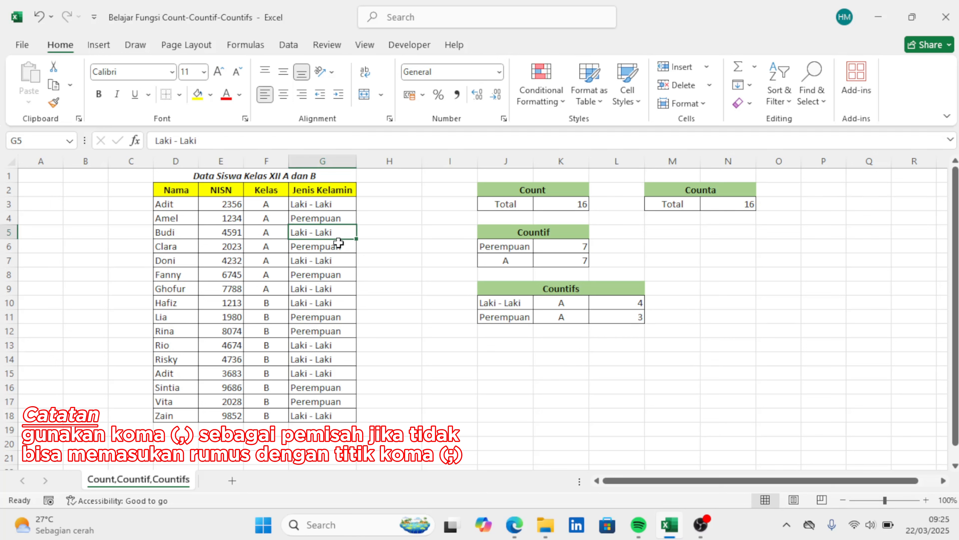
click(337, 261)
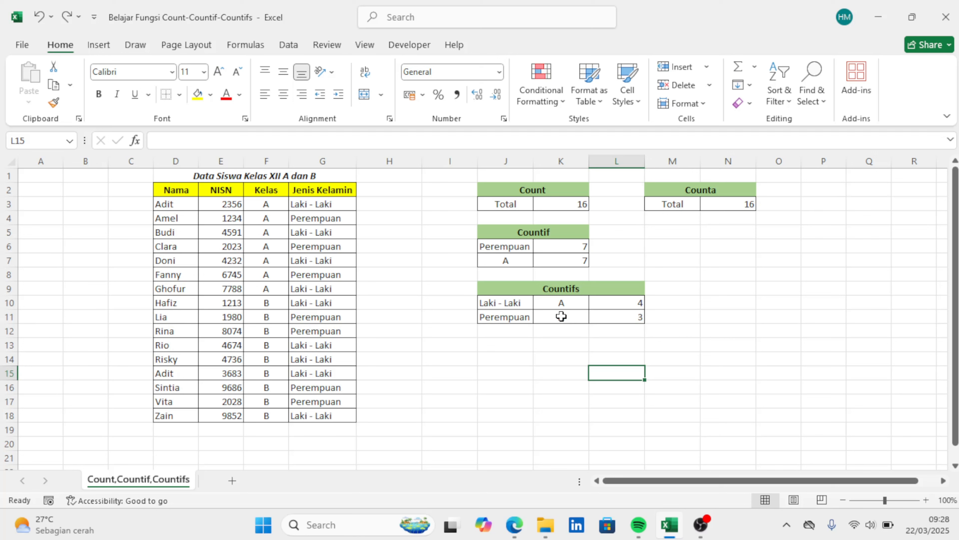
double_click(630, 303)
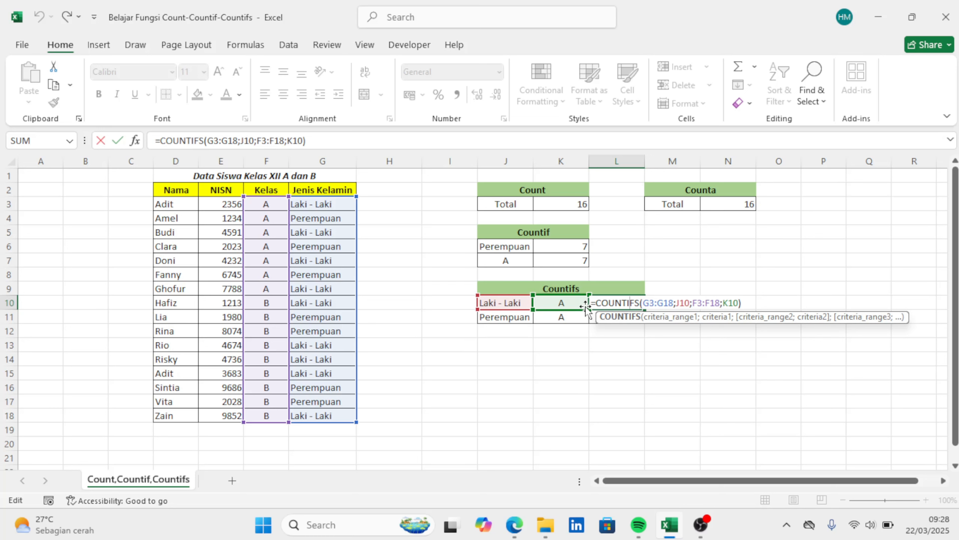
key(Return)
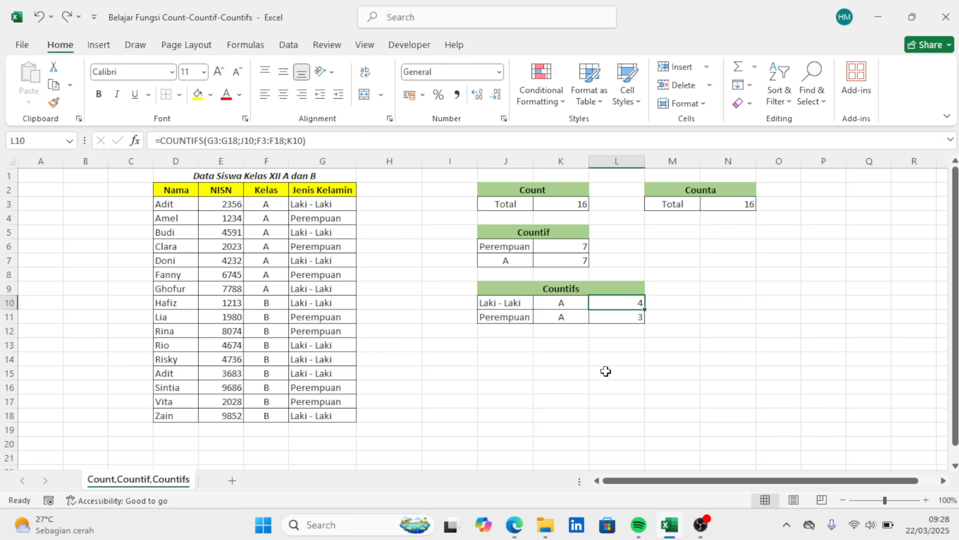
Step: Change the class criterion in K10 to B and check the L10 count against its criteria in J10 and K10
click(567, 304)
double_click(568, 304)
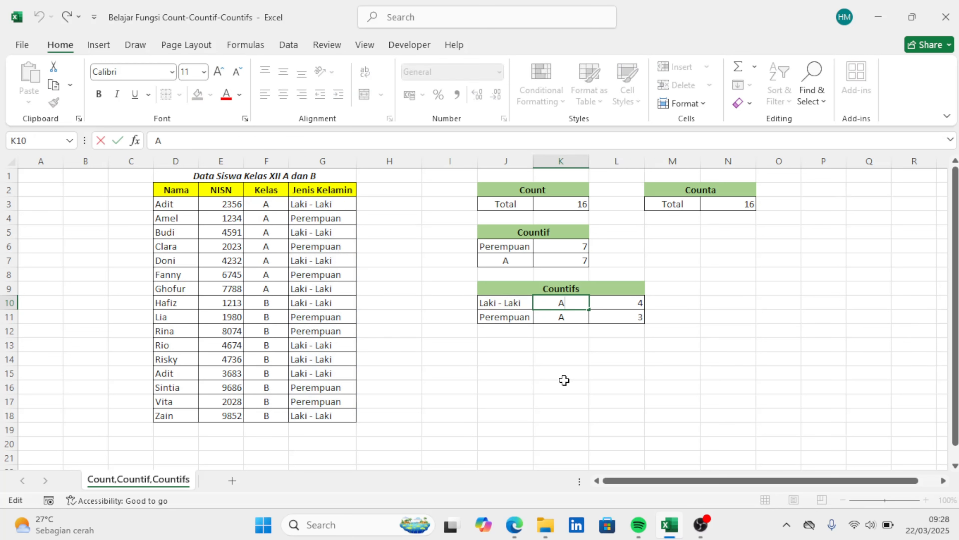
key(BackSpace)
key(Return)
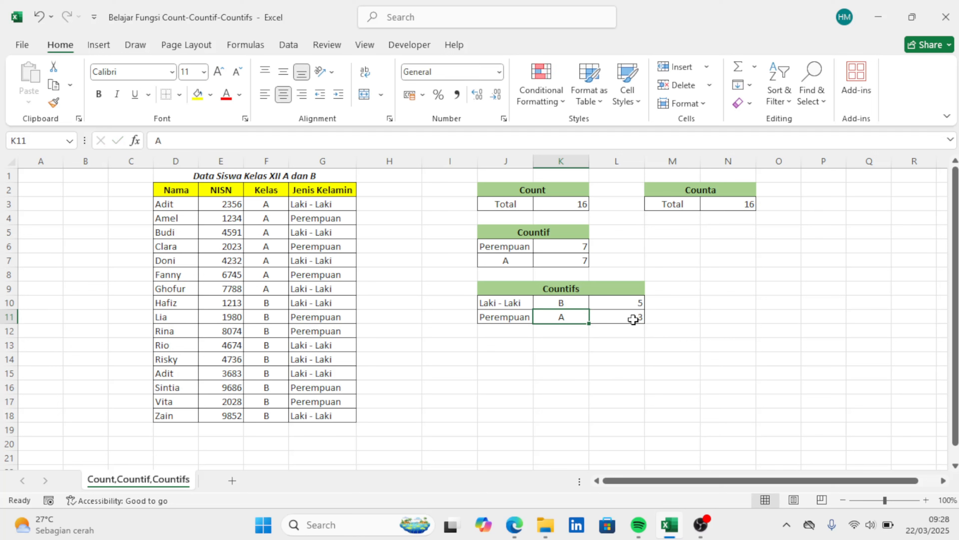
click(612, 298)
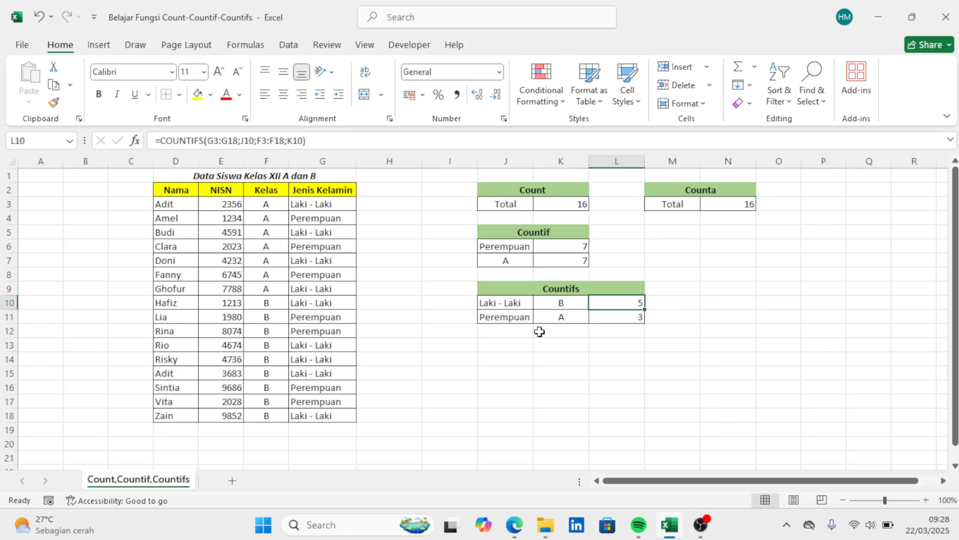
click(498, 305)
click(558, 304)
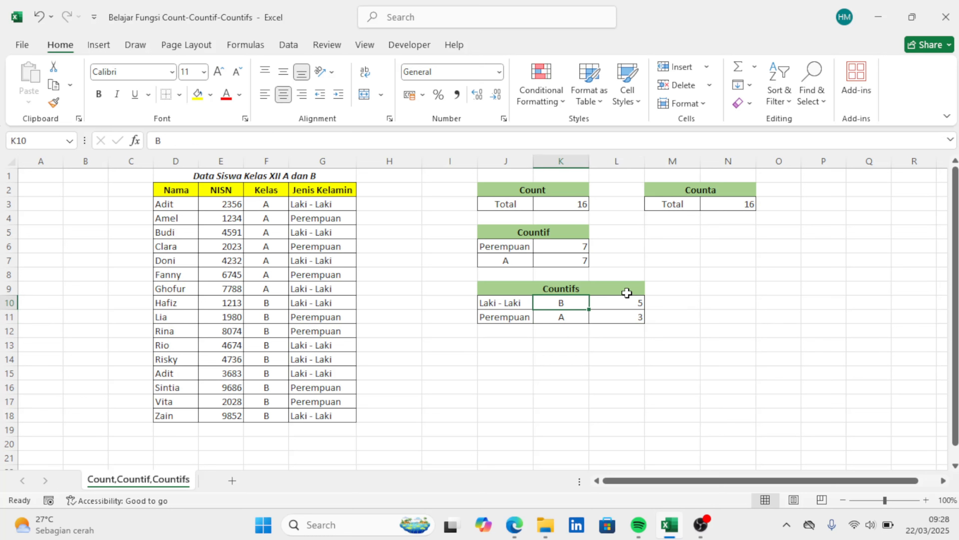
click(636, 304)
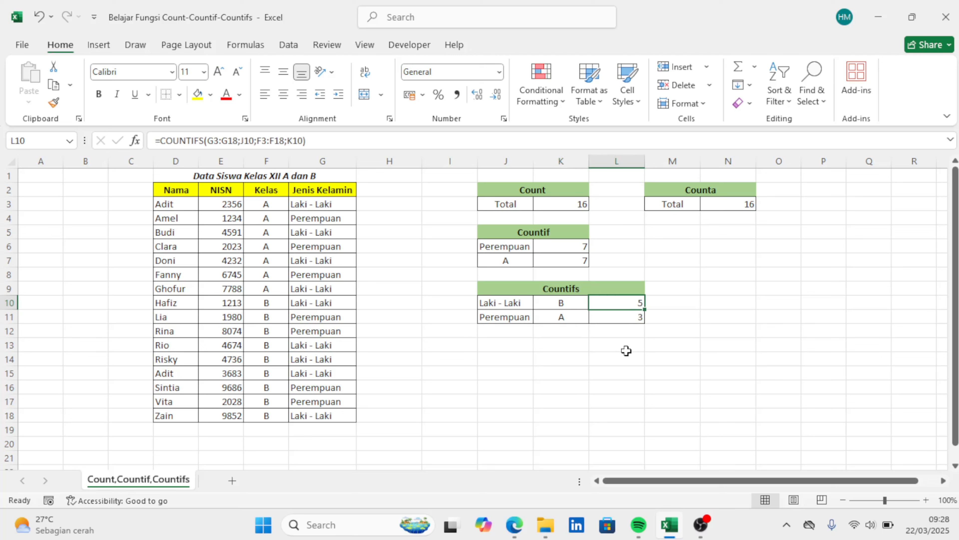
Step: Change the class criterion in K11 to B and check the L11 formula against its criteria in J11 and K11
click(562, 317)
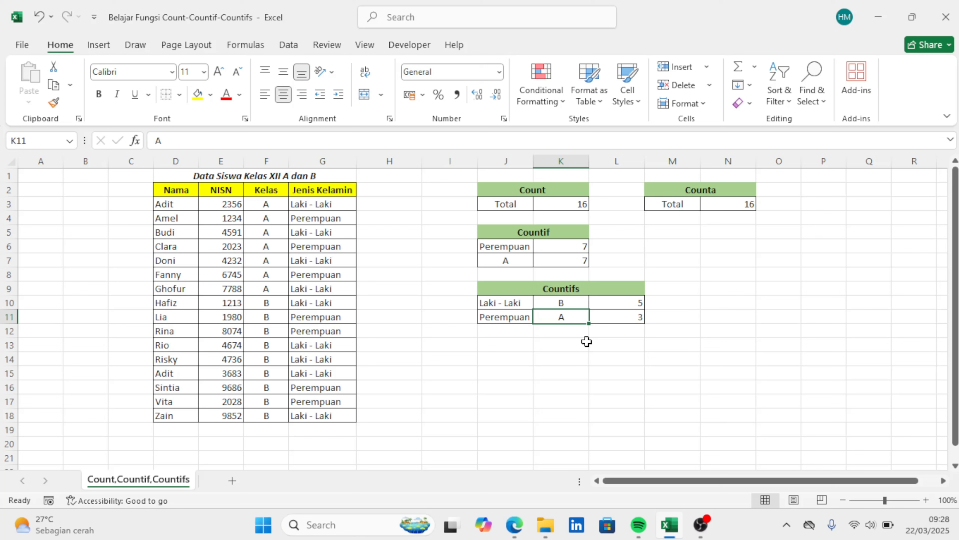
double_click(574, 318)
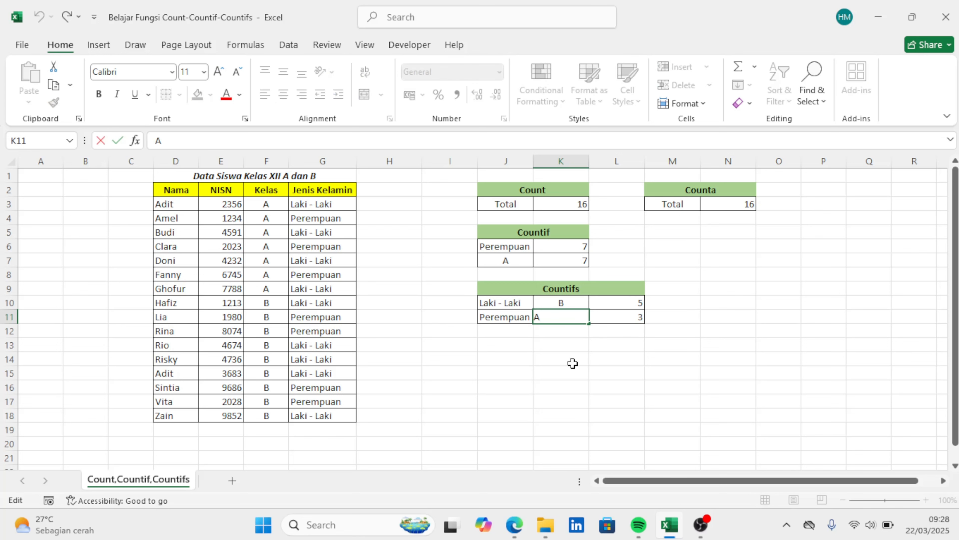
key(BackSpace)
text(B)
key(Return)
click(636, 318)
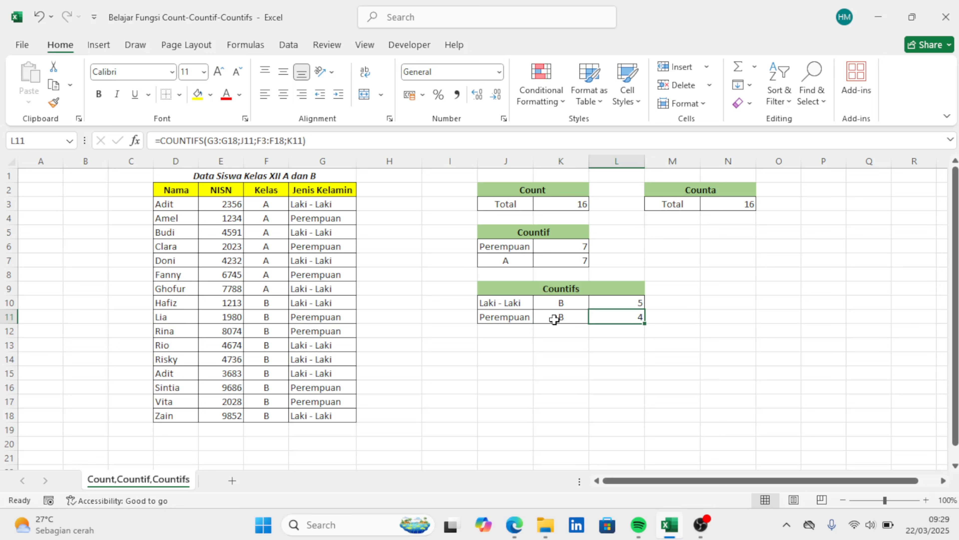
click(515, 319)
click(557, 320)
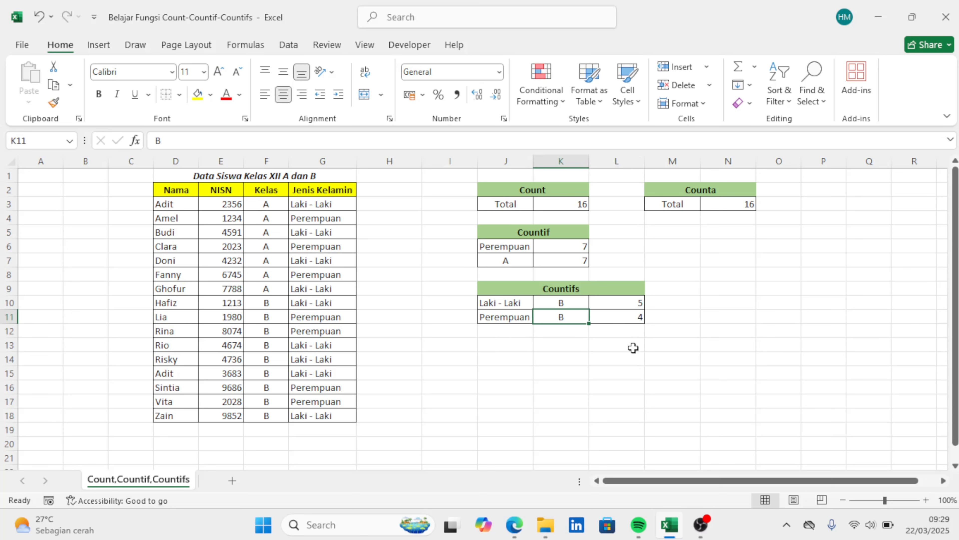
click(630, 319)
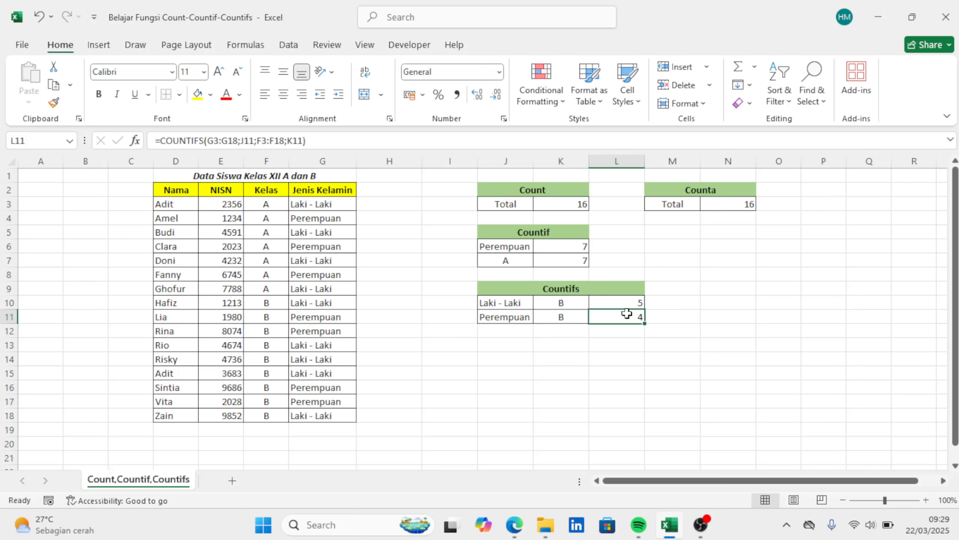
double_click(627, 319)
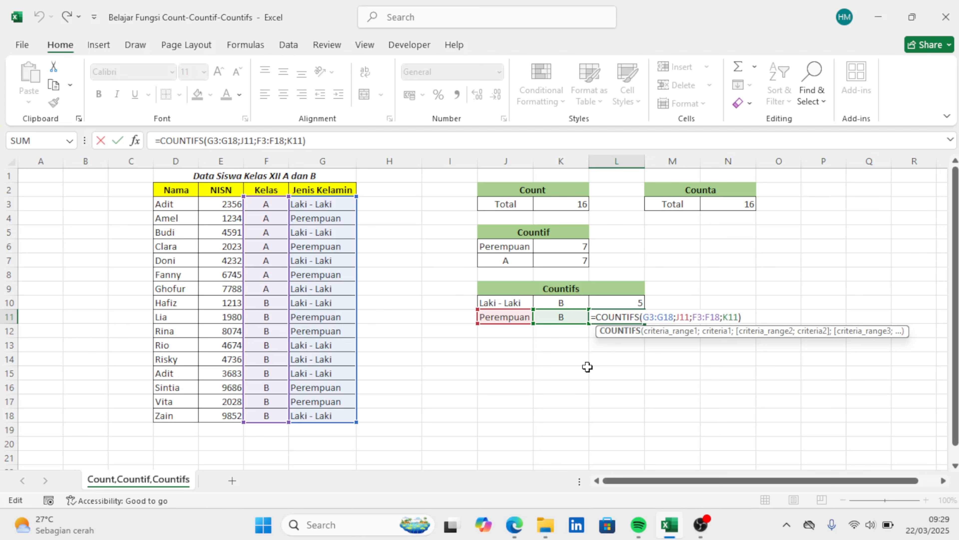
key(Return)
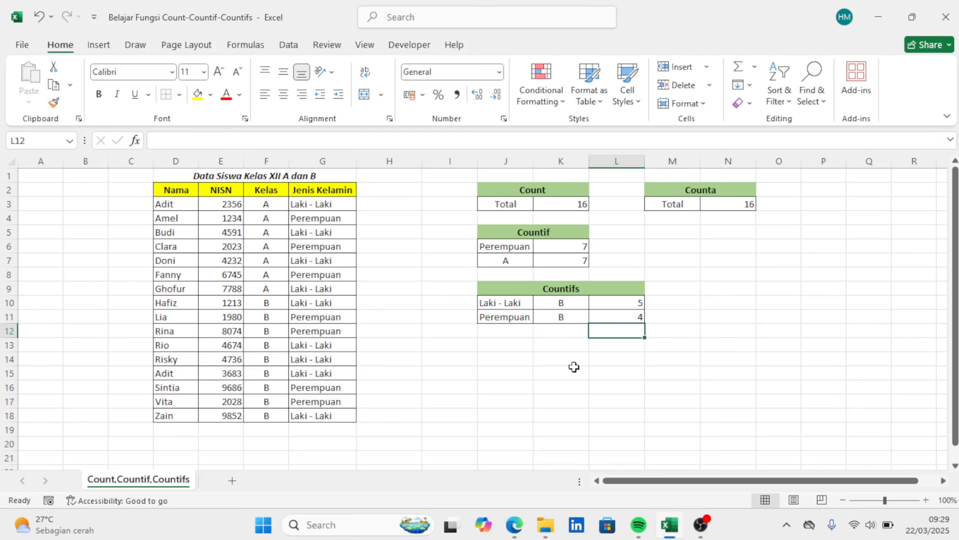
Step: Change the Countif class criterion in J7 to B and check the formula in K7
click(512, 261)
key(BackSpace)
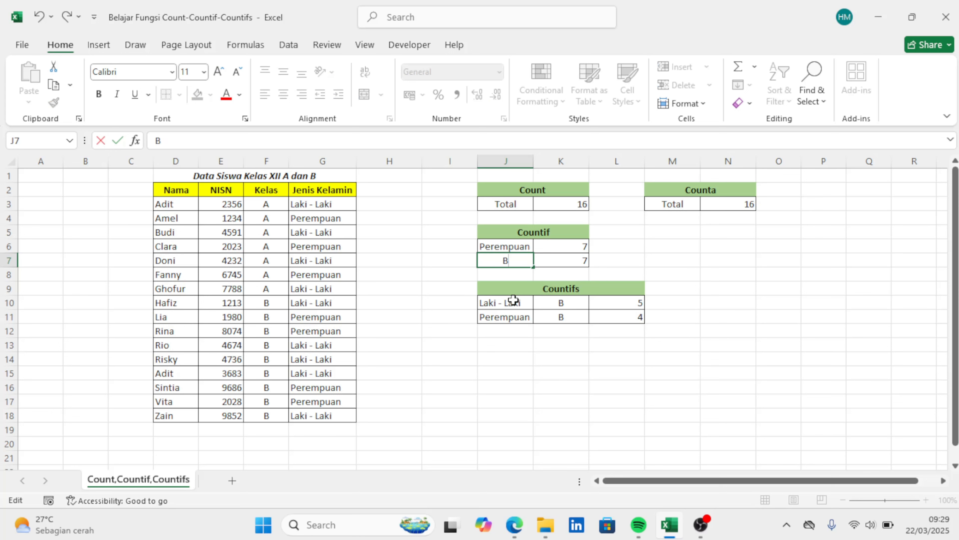
key(Return)
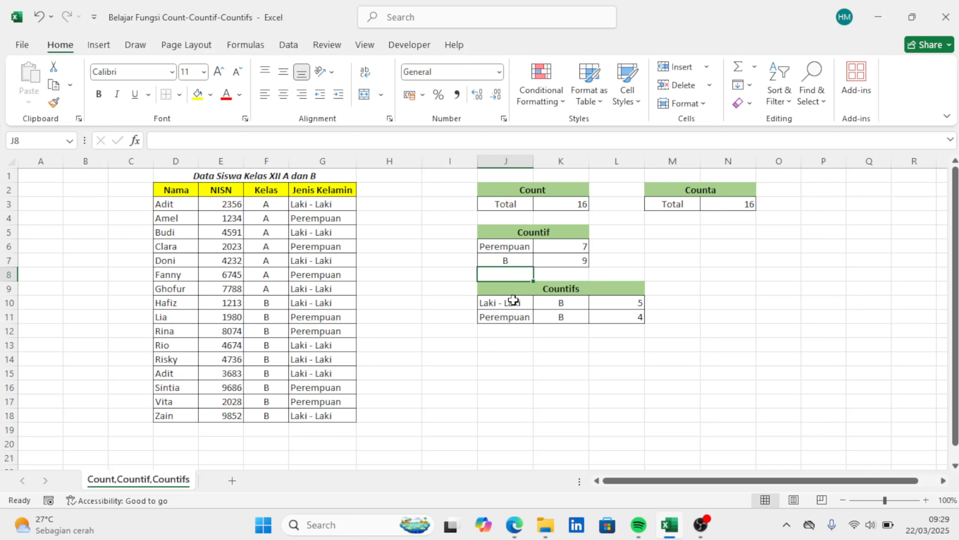
click(578, 260)
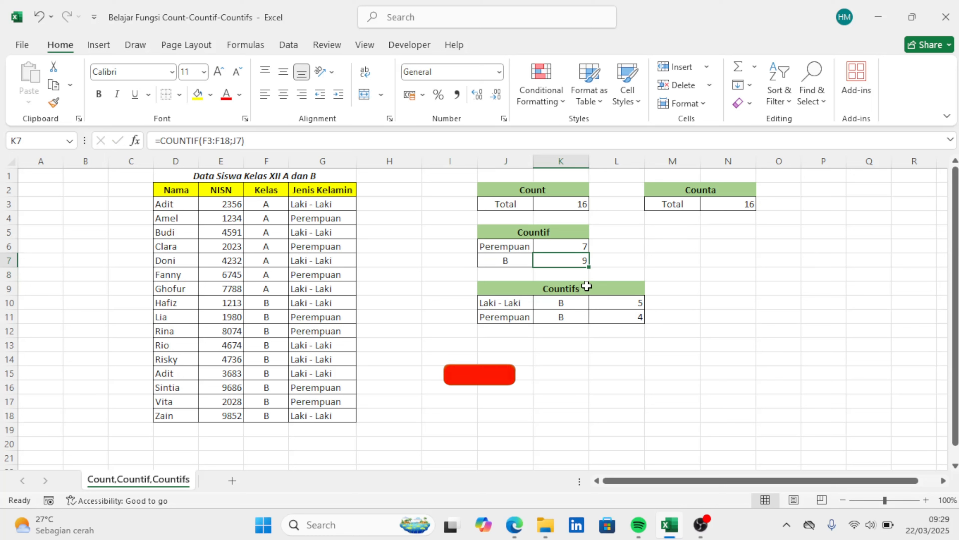